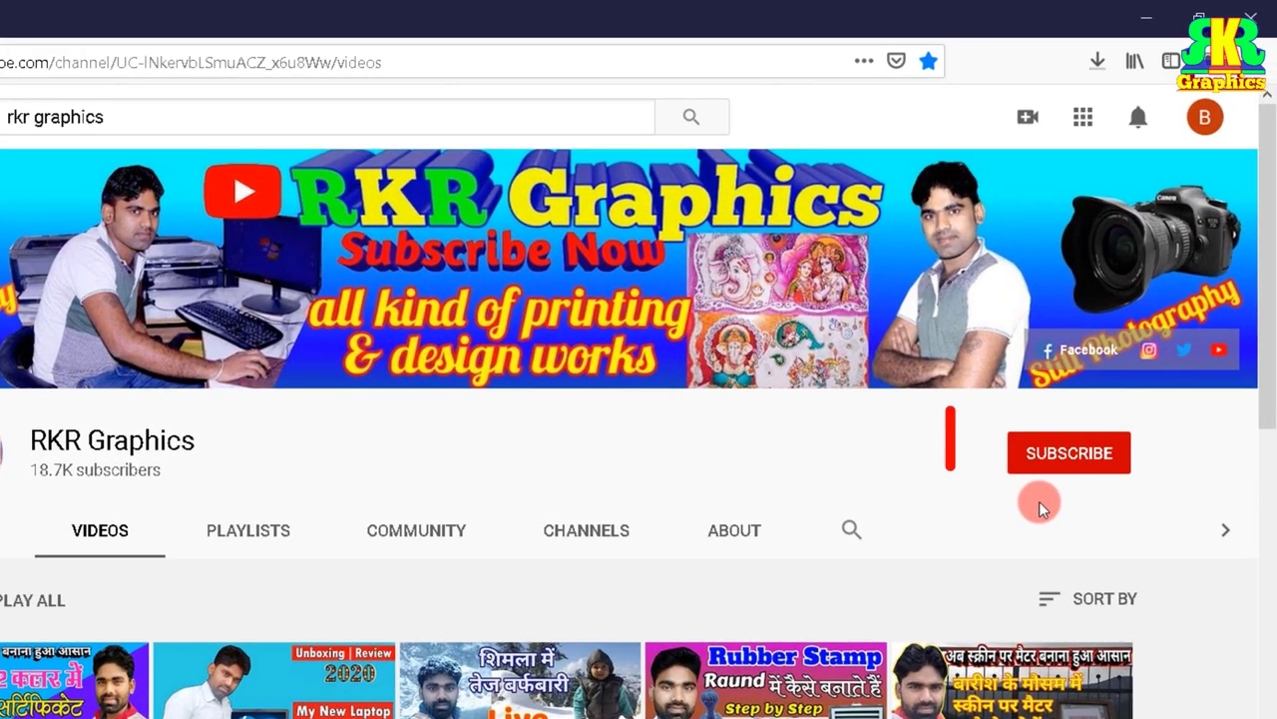
- Subscribe to RKR Graphics on YouTube and set its notification bell to All
left_click(1082, 464)
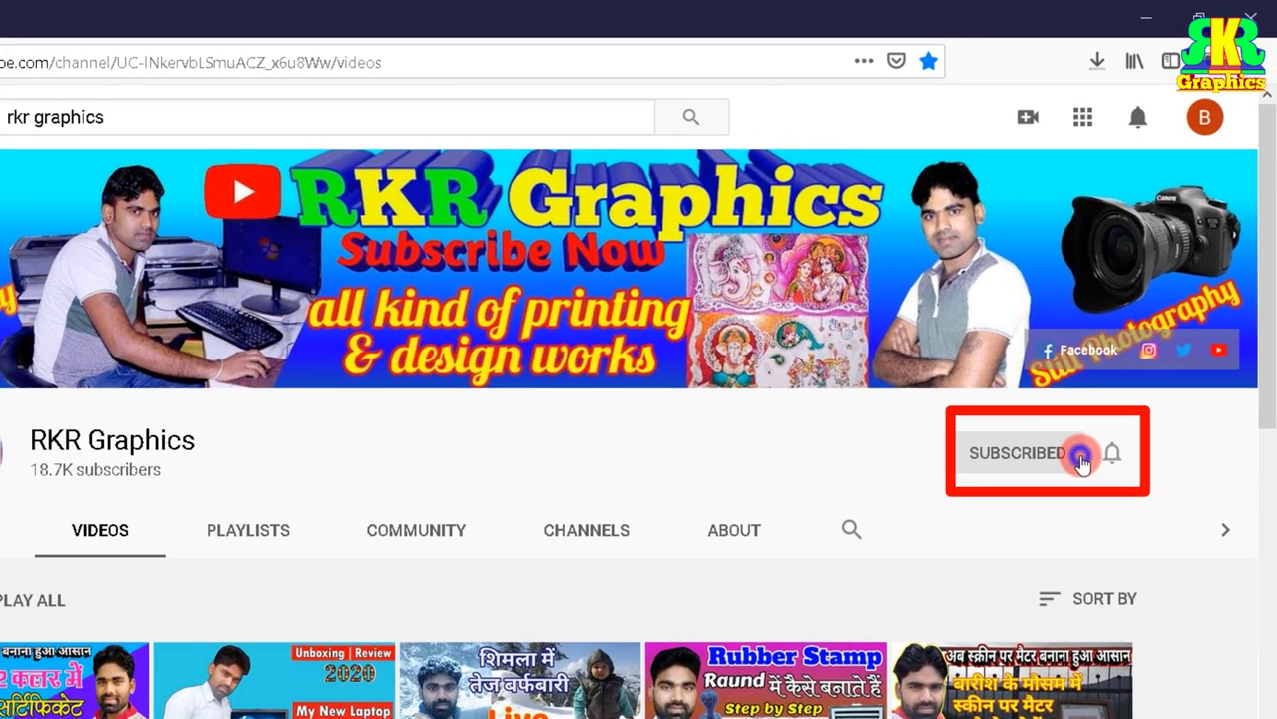
left_click(1111, 457)
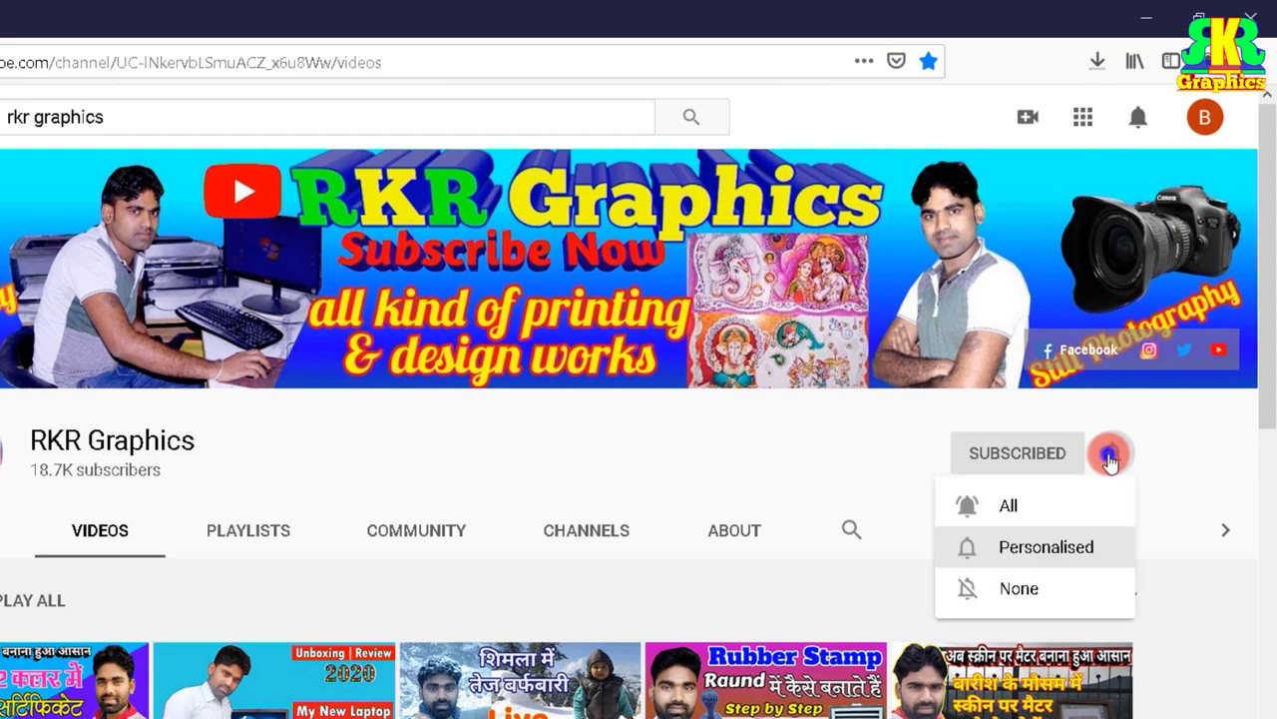
left_click(1058, 502)
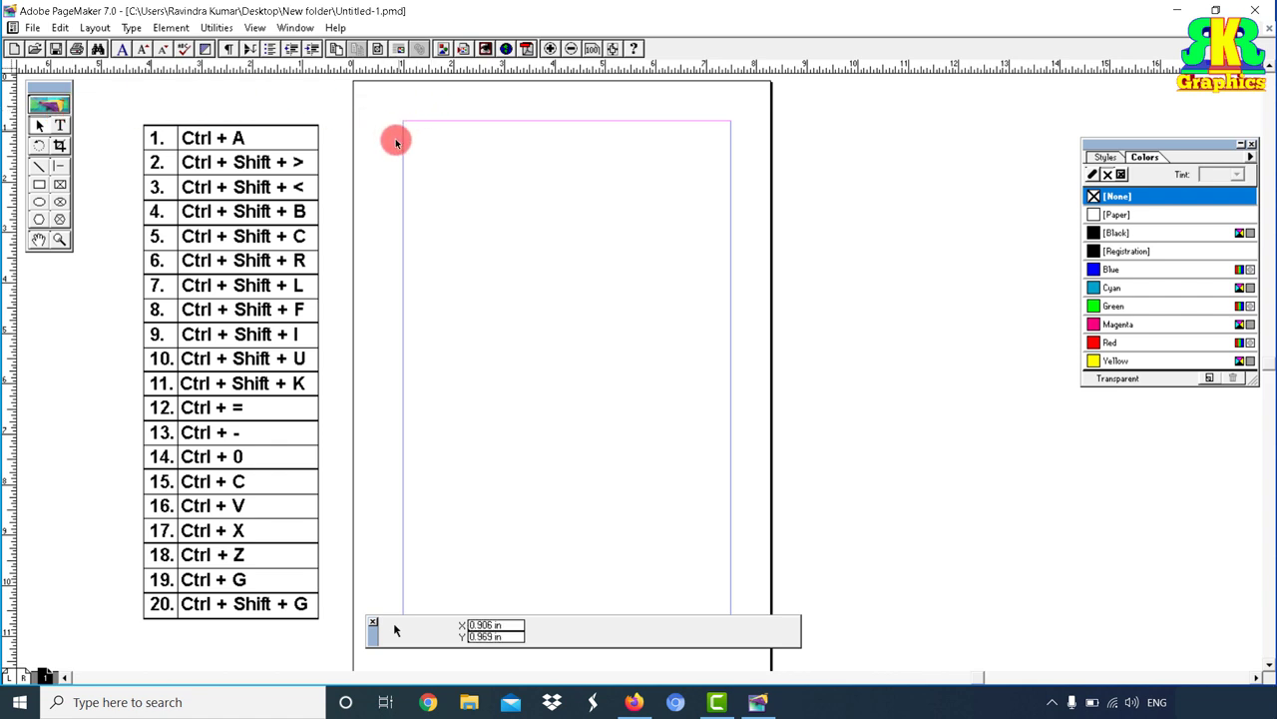
- Create a new PageMaker publication with an A4 page size
left_click(31, 27)
left_click(75, 47)
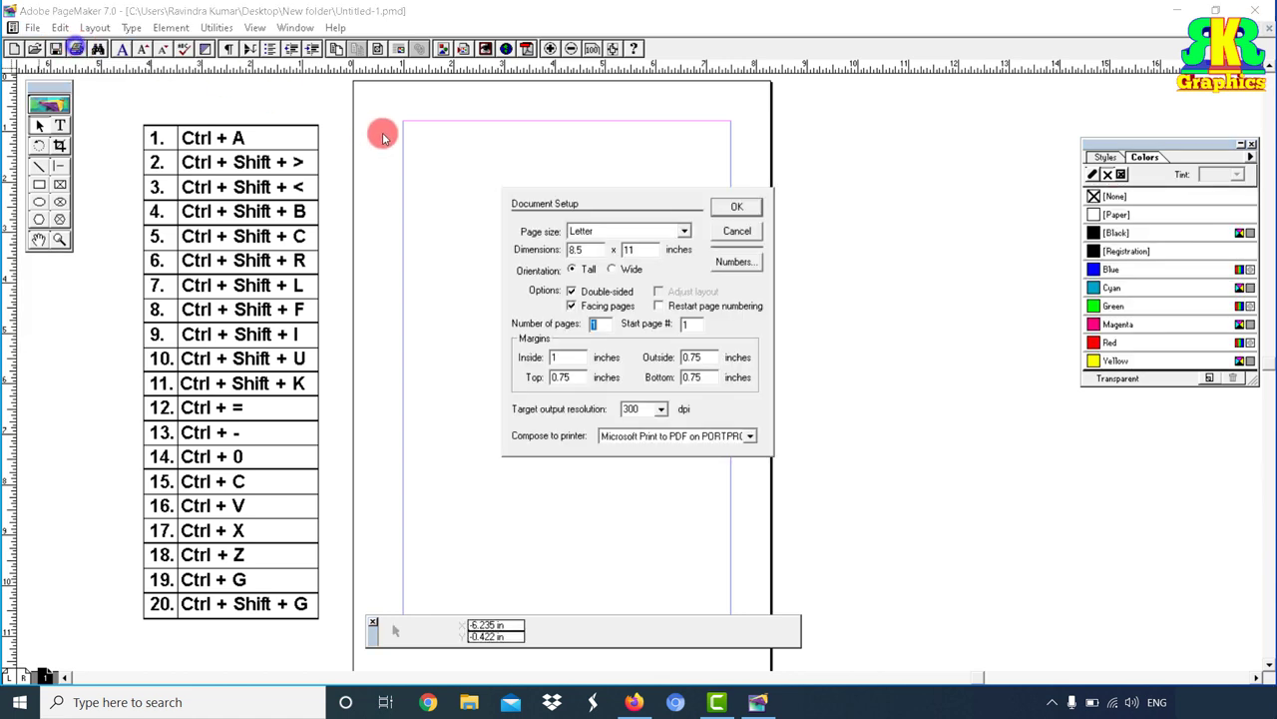
left_click(586, 230)
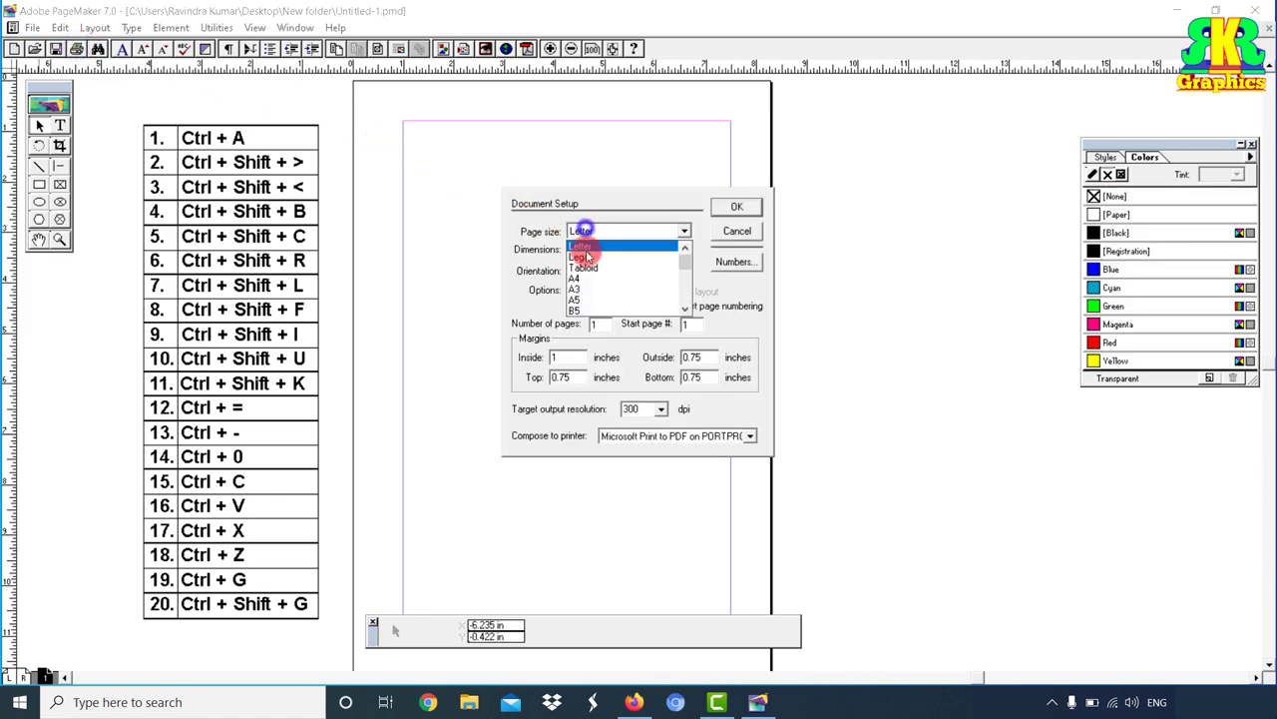
left_click(577, 274)
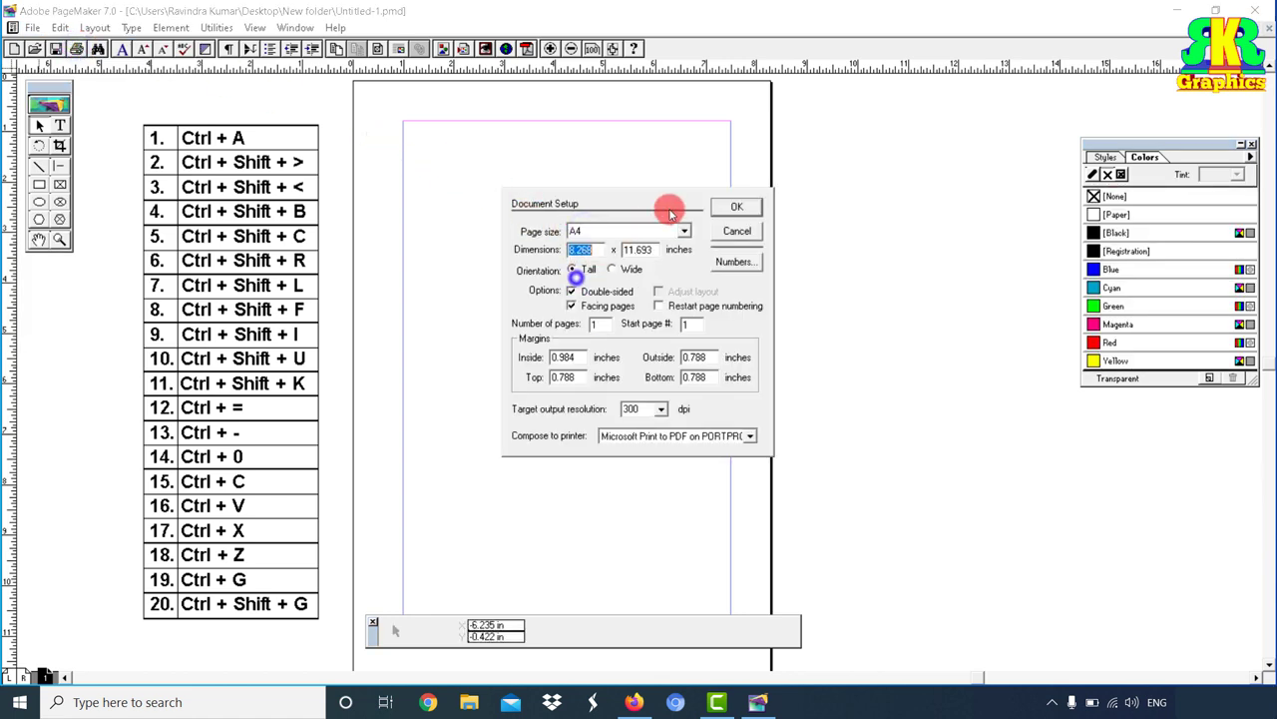
left_click(722, 233)
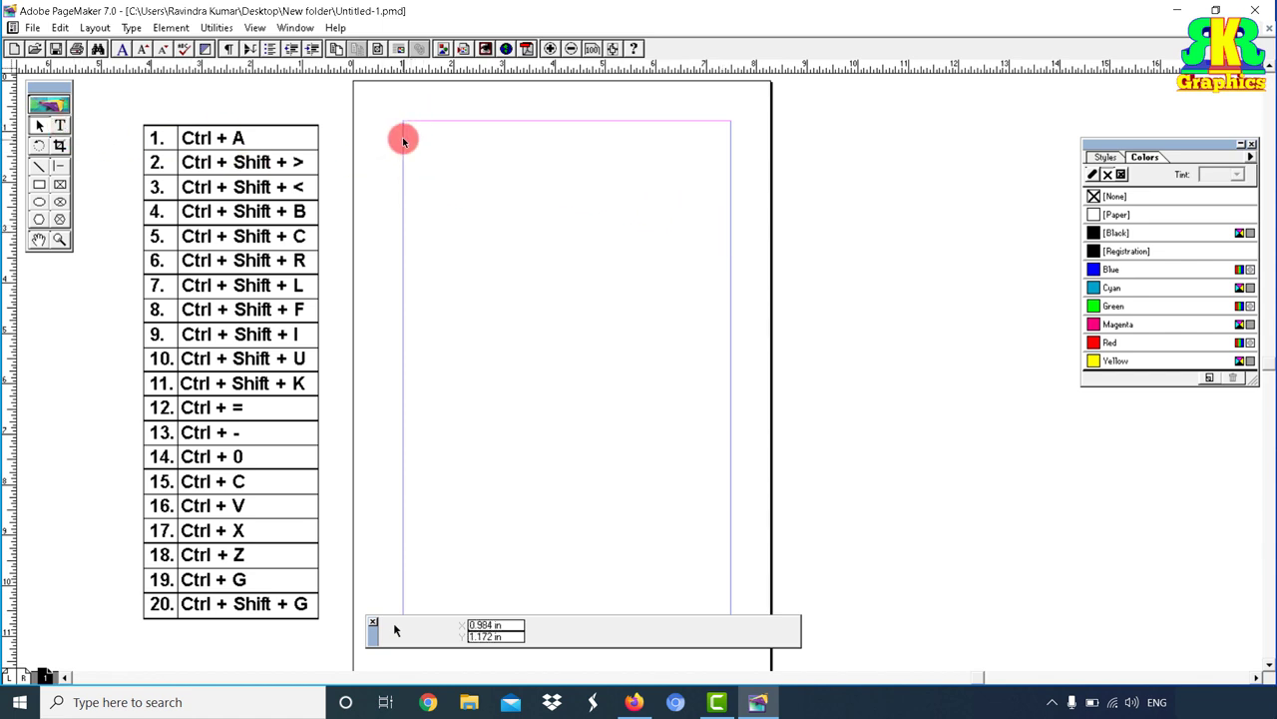
- Paste the four-line 'rkr graphics' welcome text at the page's top-left and select parts of it
left_click(415, 138)
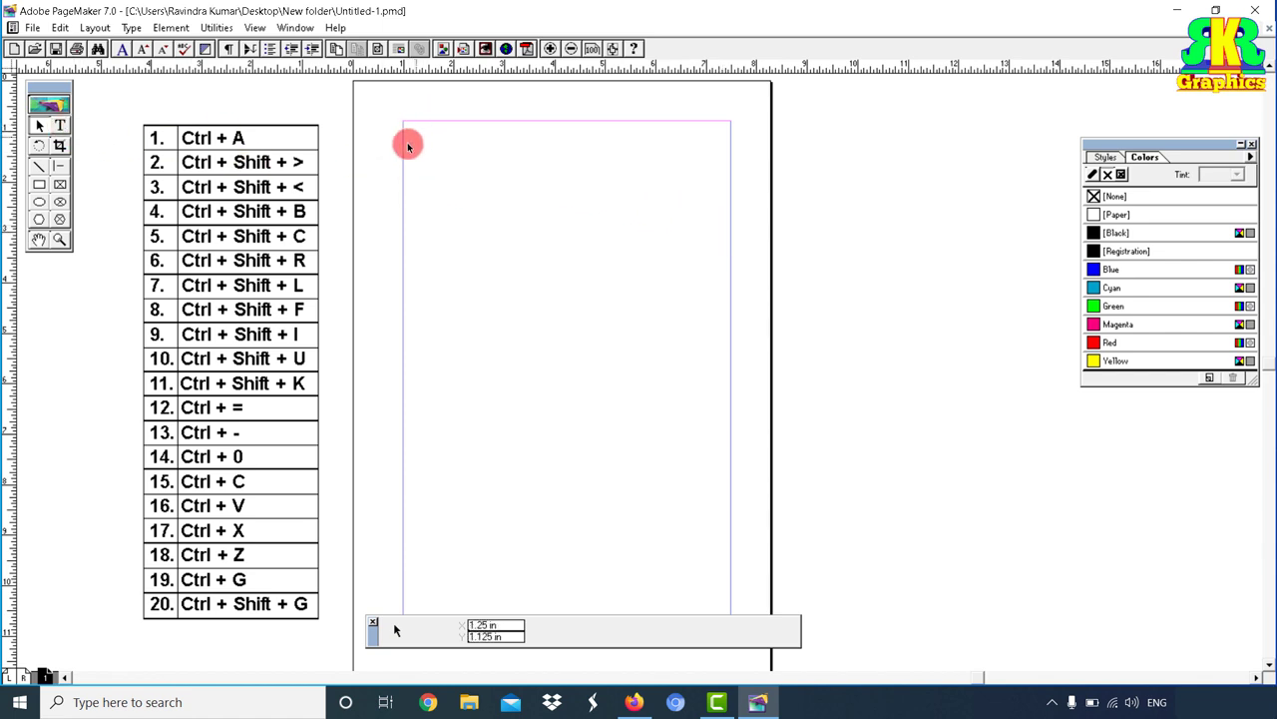
key("ctrl+v")
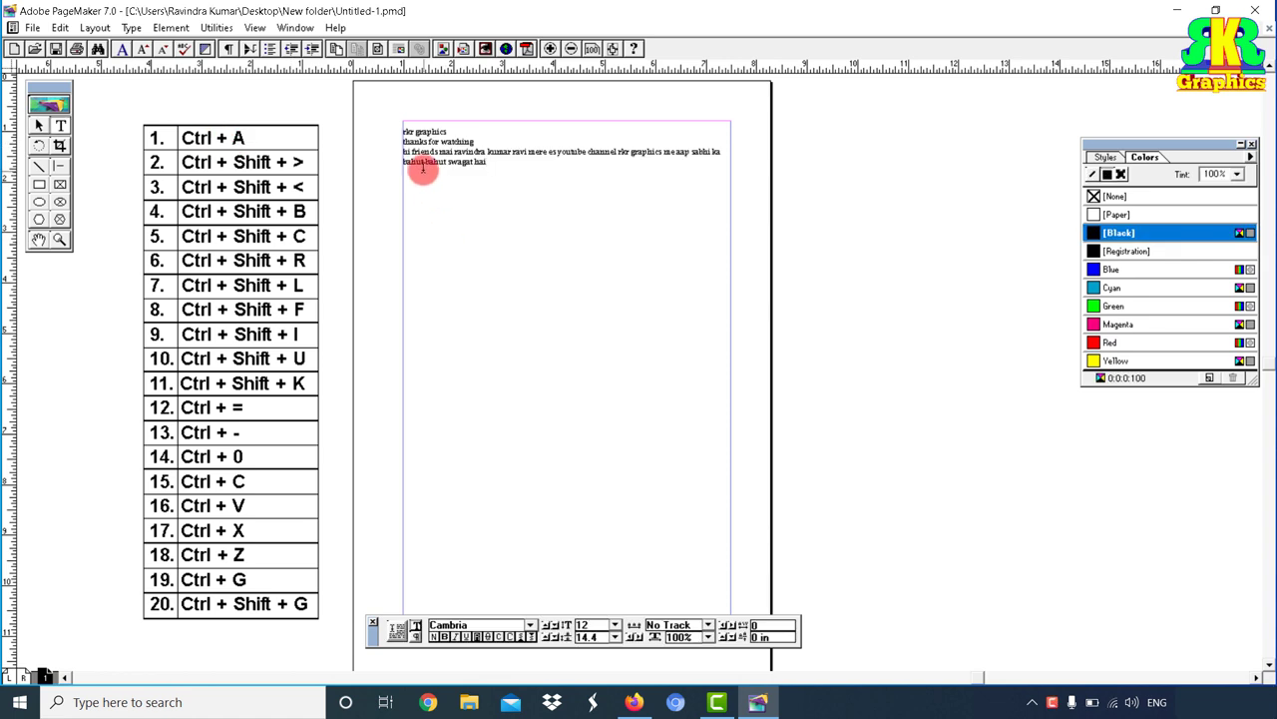
left_click_drag(423, 163, 405, 129)
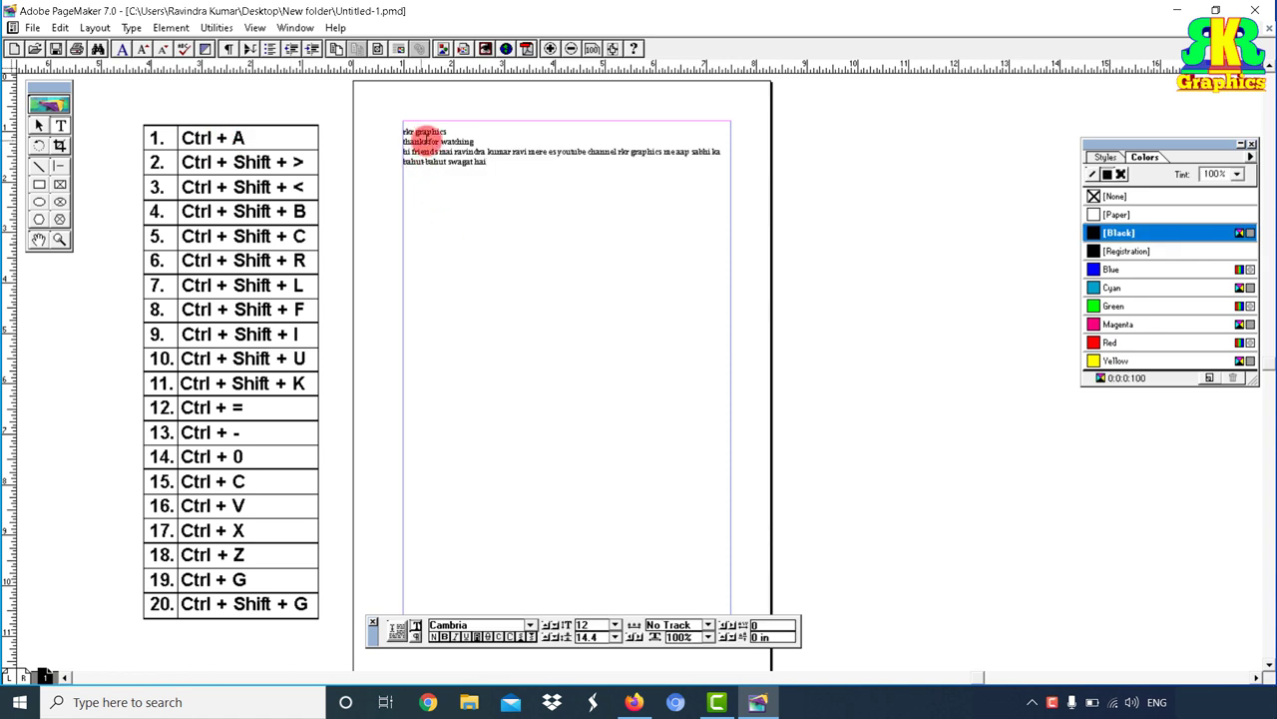
left_click(485, 163)
left_click_drag(511, 158, 472, 162)
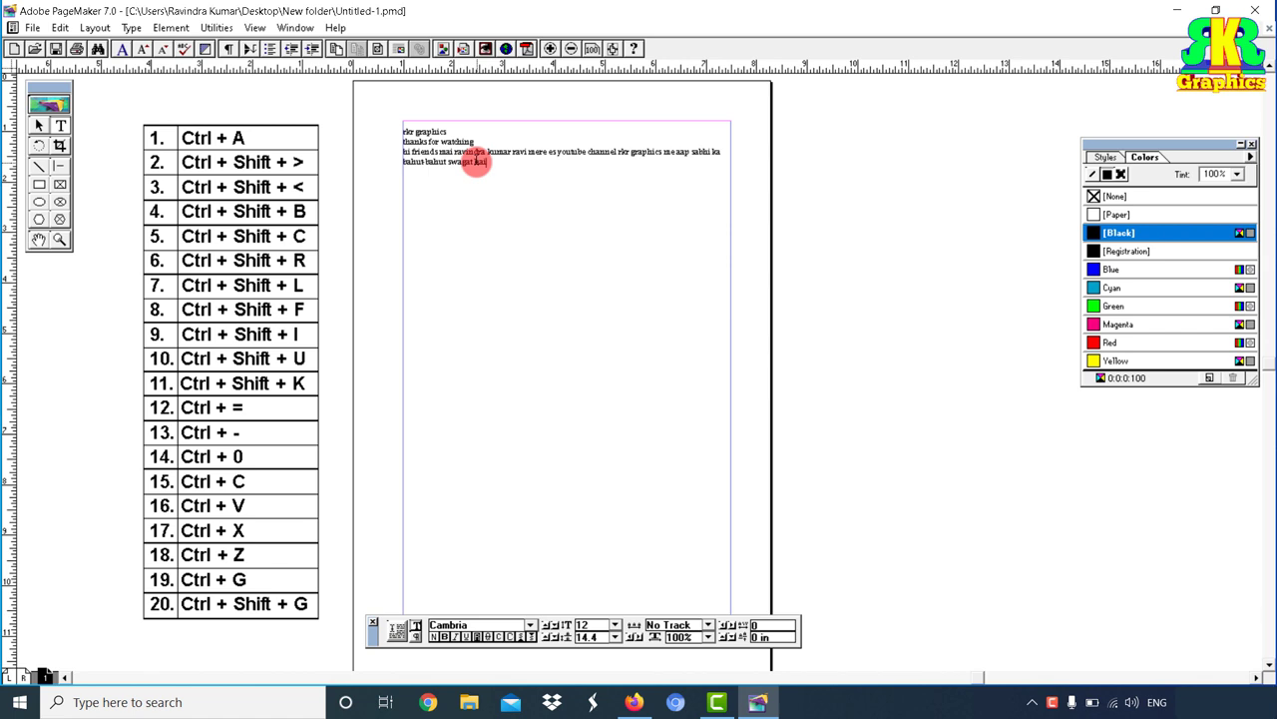
mouse_move(476, 162)
left_mouse_down()
mouse_move(499, 155)
mouse_move(460, 165)
left_mouse_up()
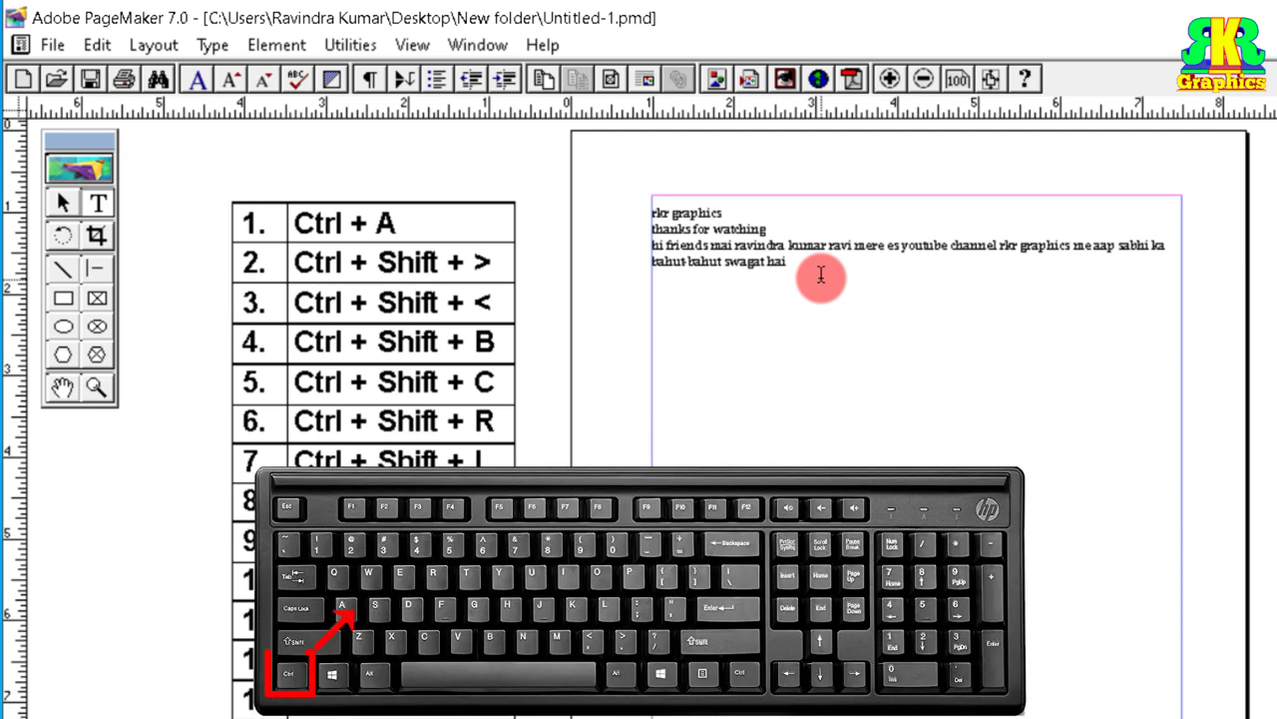
- Select the entire welcome text with Ctrl+A, showing Cambria 12 in the control palette
key("ctrl+a")
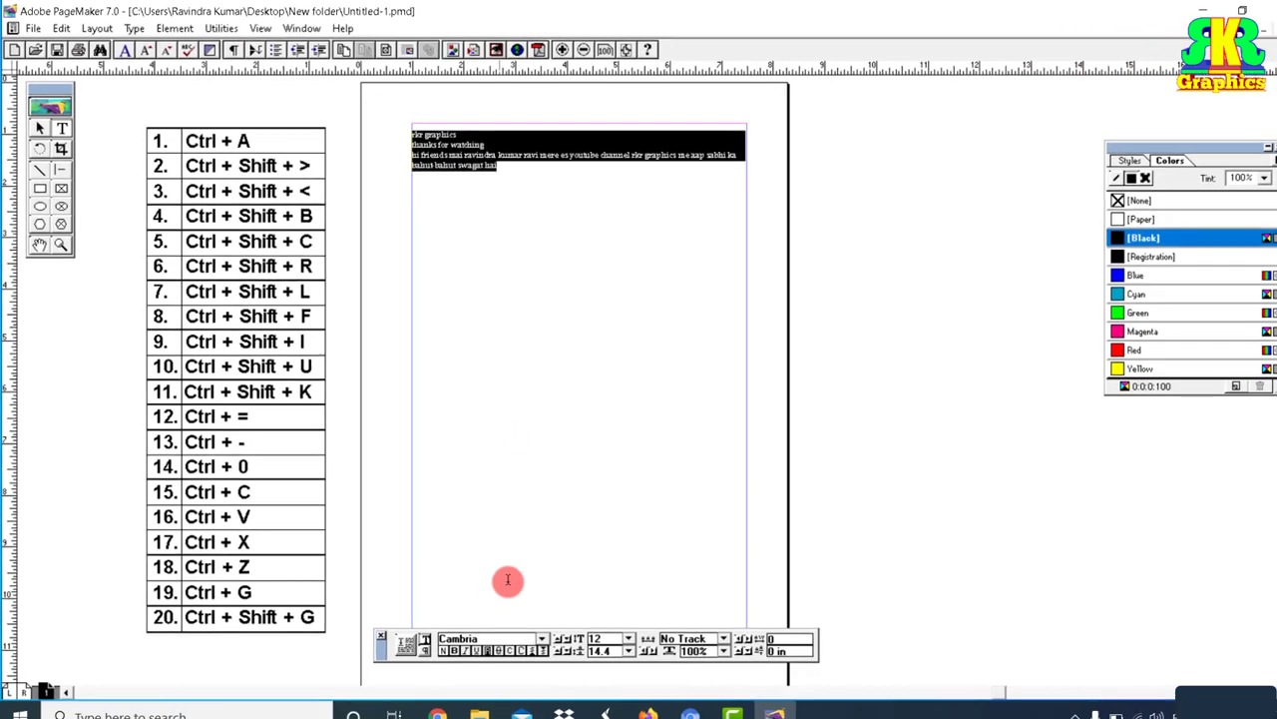
left_click(526, 624)
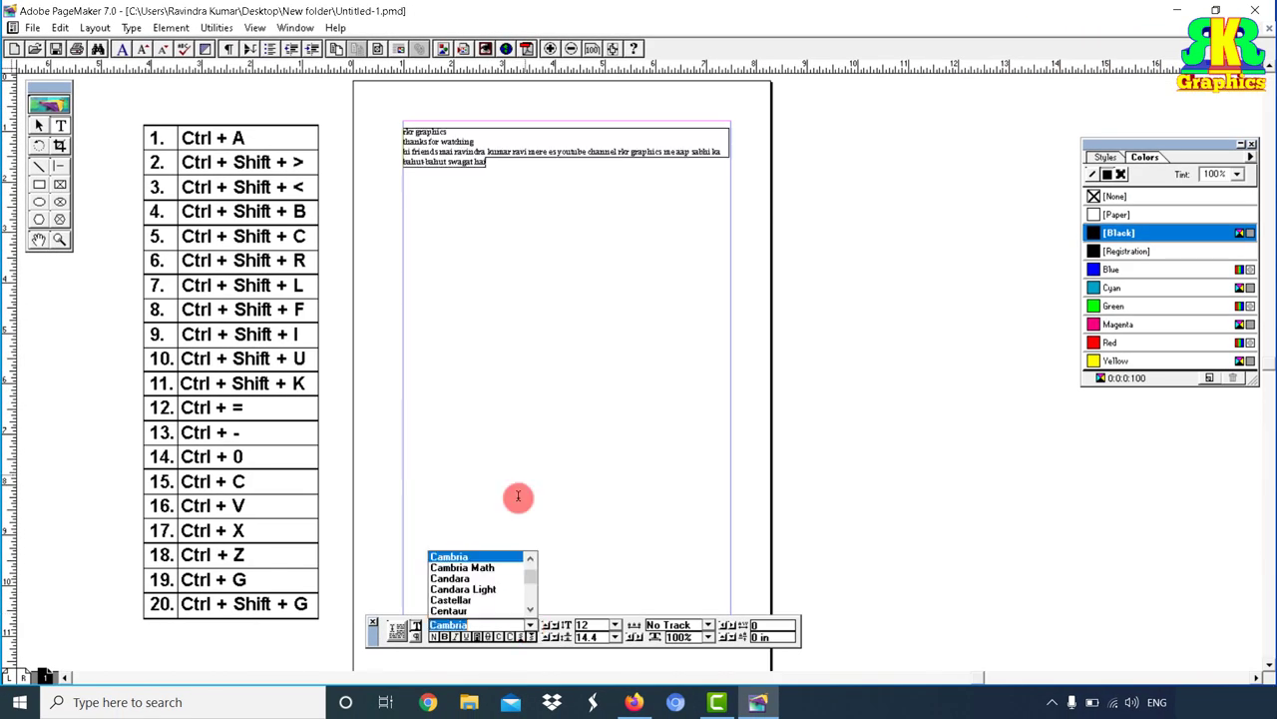
left_click(529, 611)
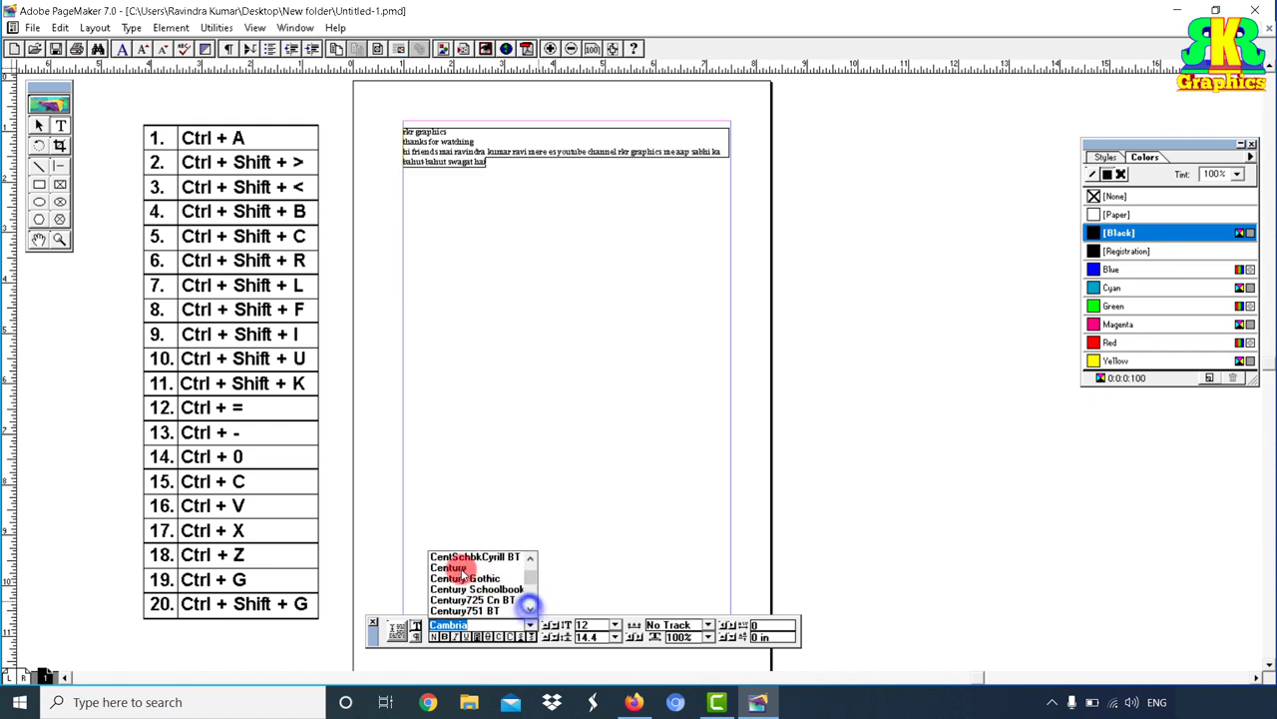
left_click(454, 567)
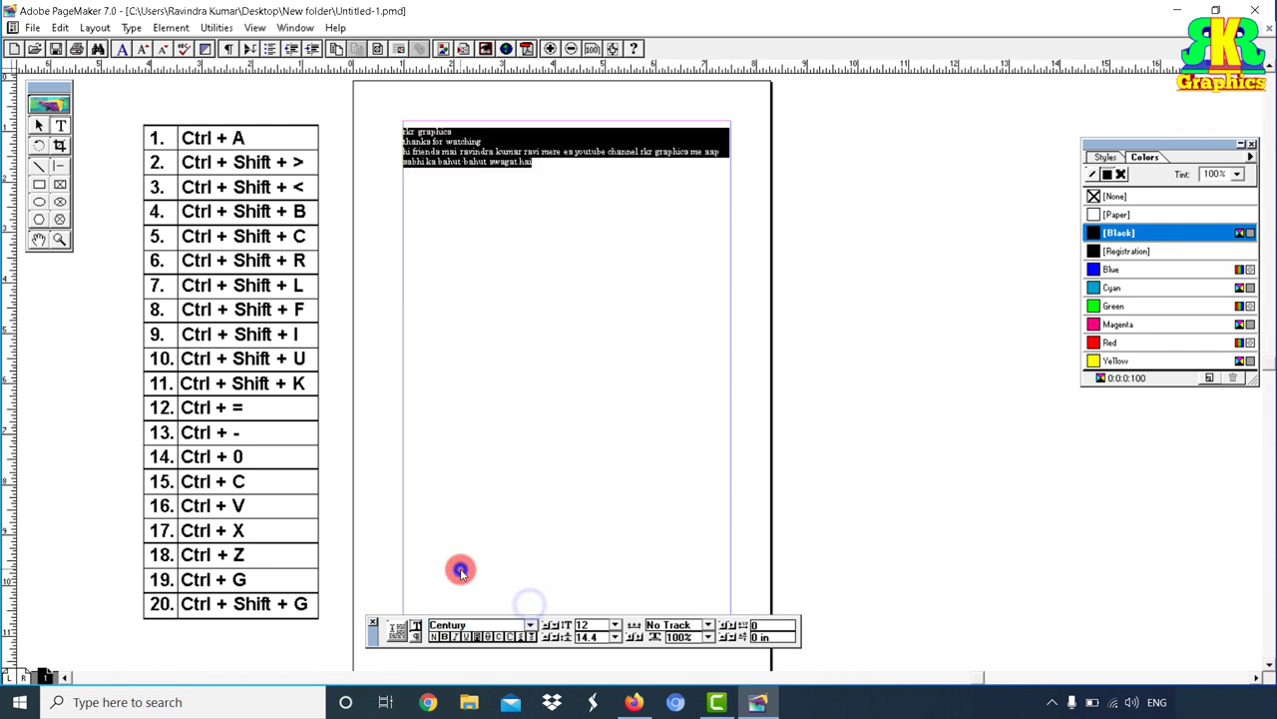
left_click(529, 626)
left_click(439, 170)
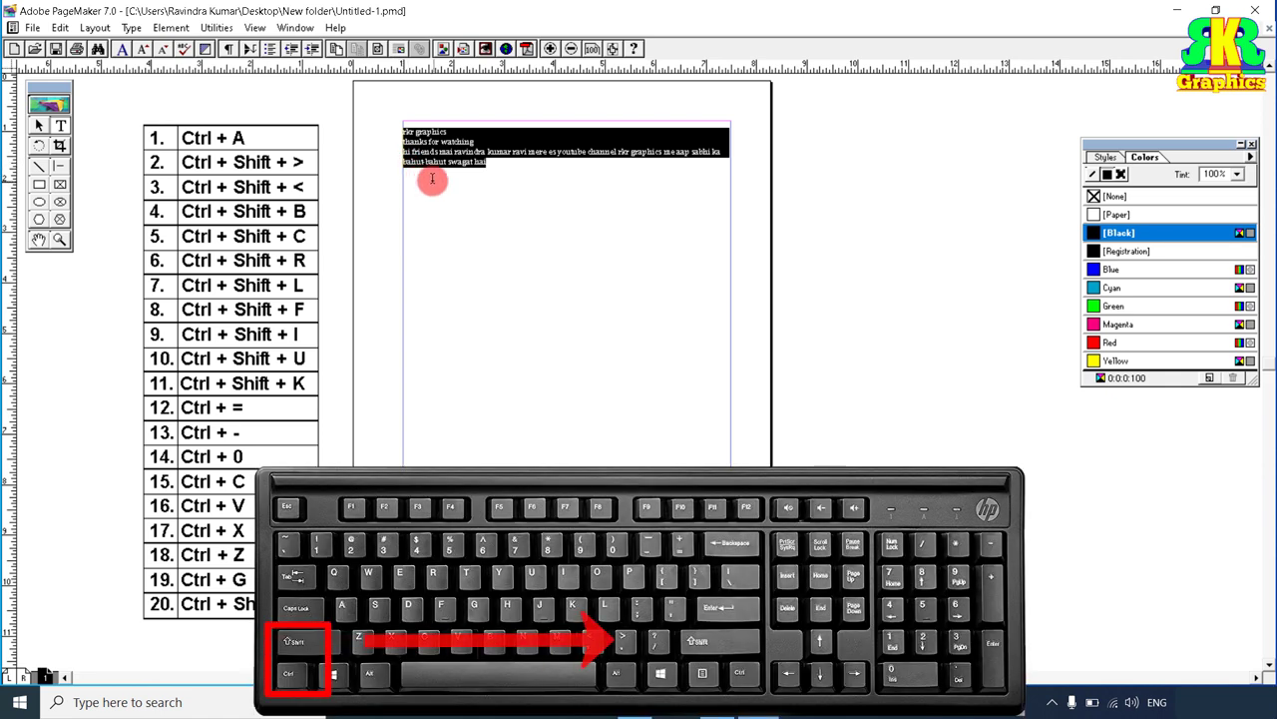
- Step the welcome text up from 12 pt to 33 pt Cambria with 39.6 leading
key("ctrl+shift+period")
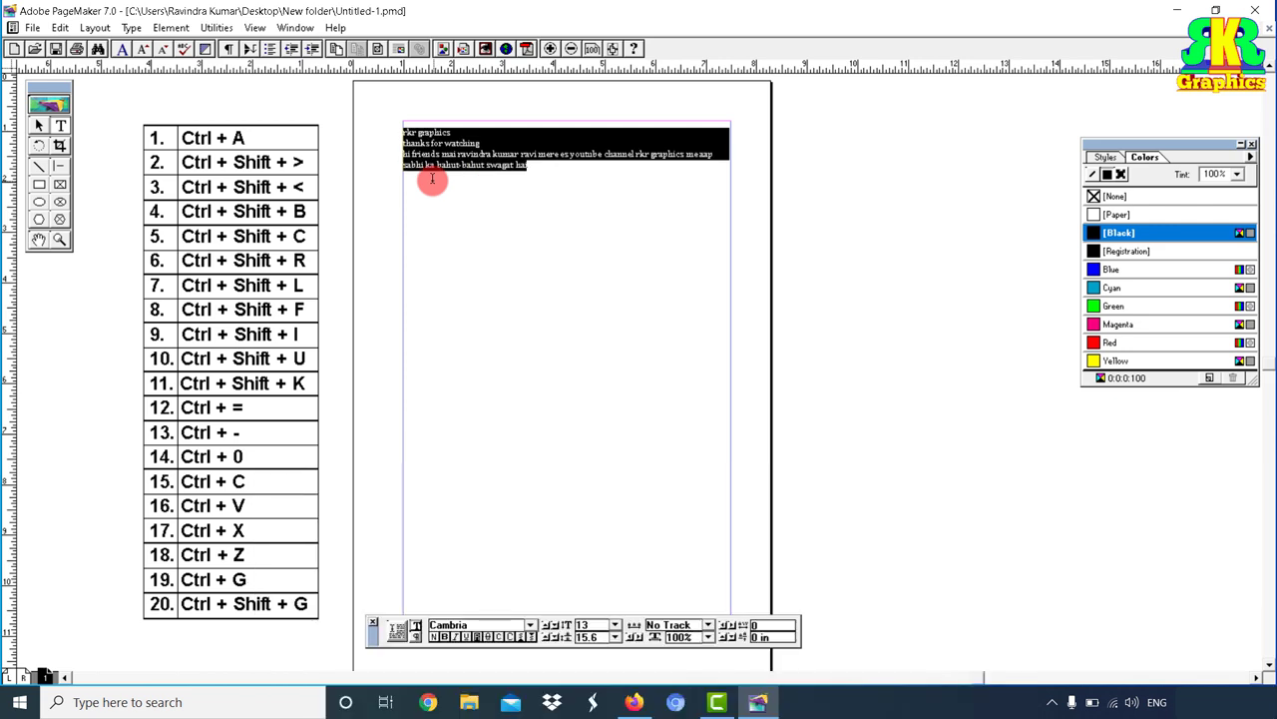
key("ctrl+shift+period")
key("ctrl+shift+period")
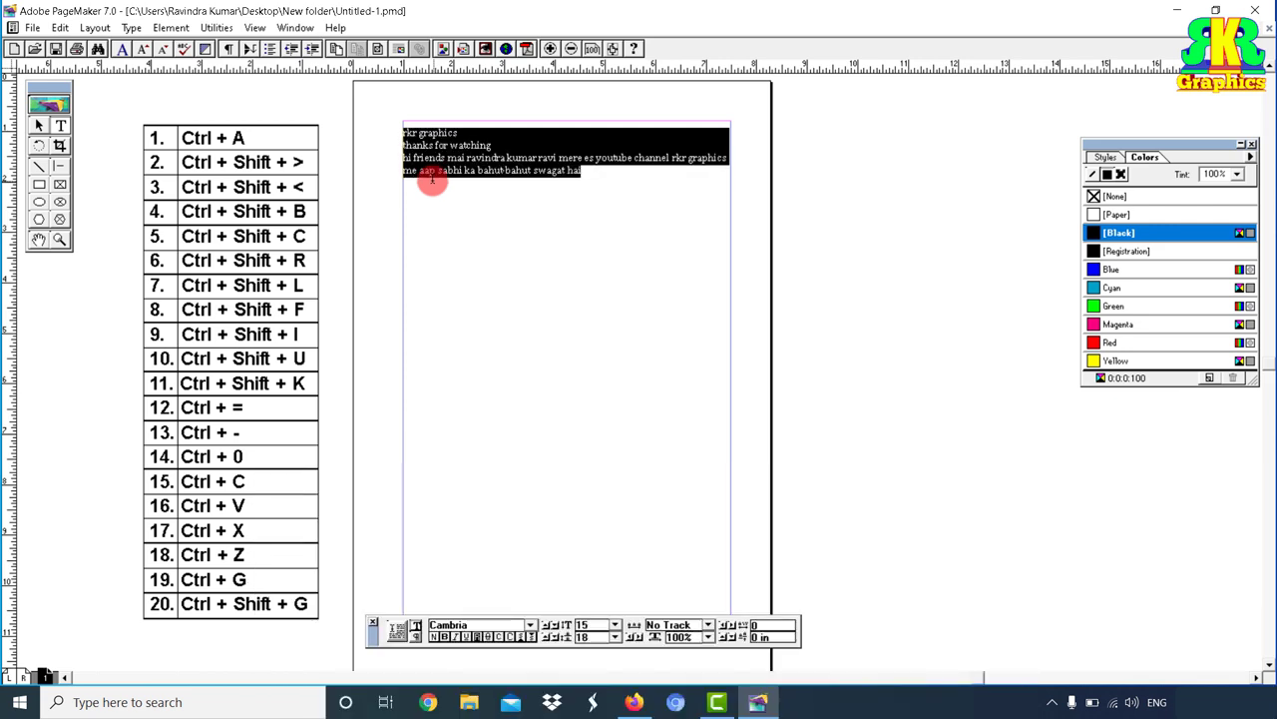
key("ctrl+shift+period")
key("ctrl+shift+period")
key("ctrl+shift+period")
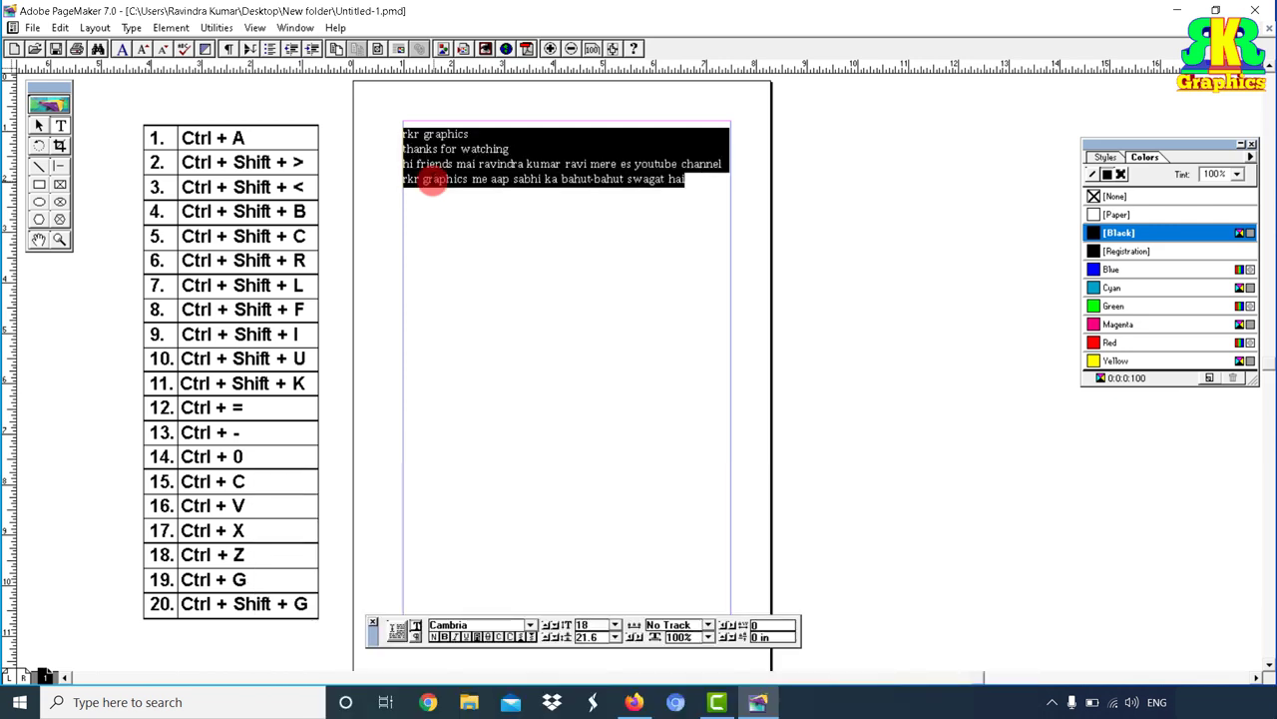
key("ctrl+shift+period")
key("ctrl+shift+period")
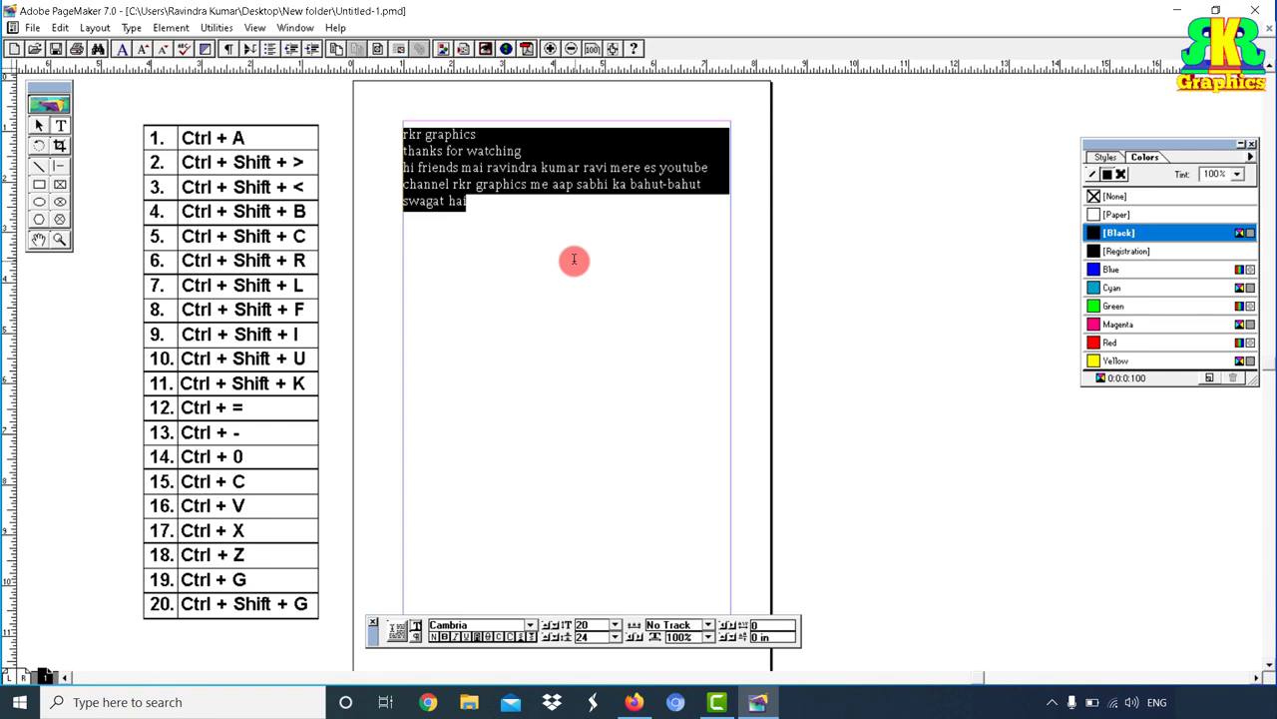
key("ctrl+shift+period")
key("ctrl+shift+period")
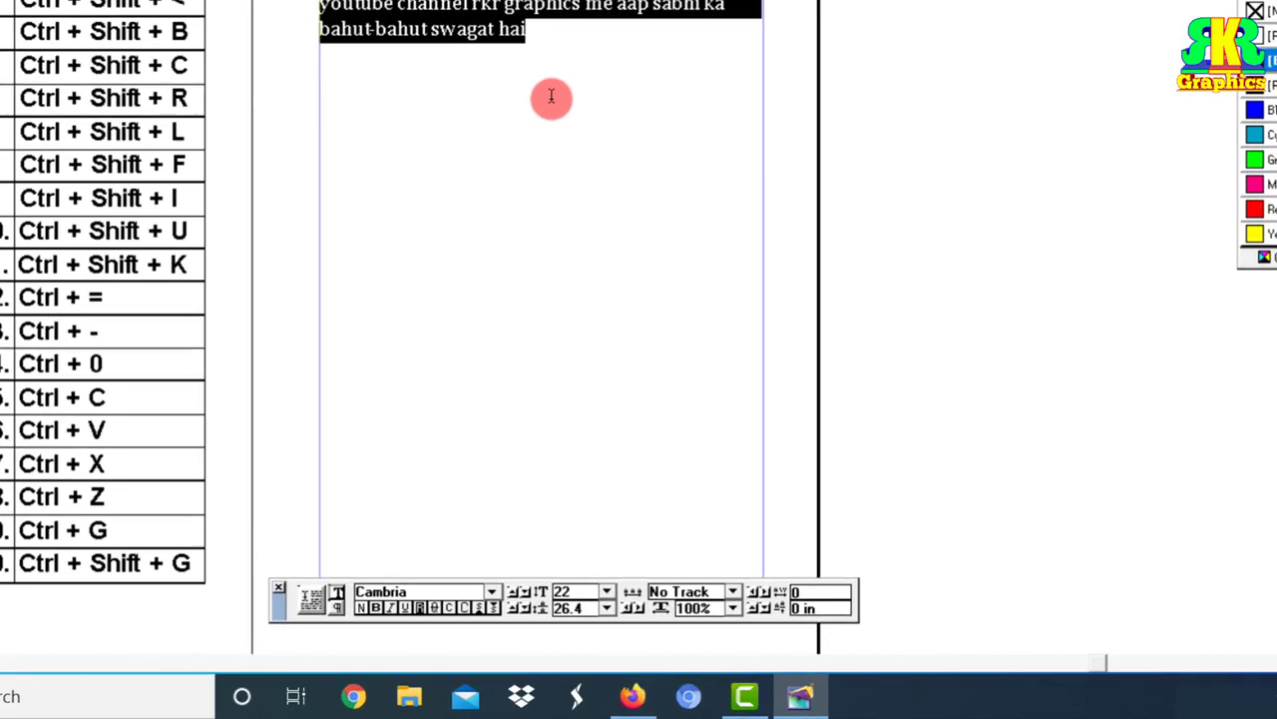
key("ctrl+shift+period")
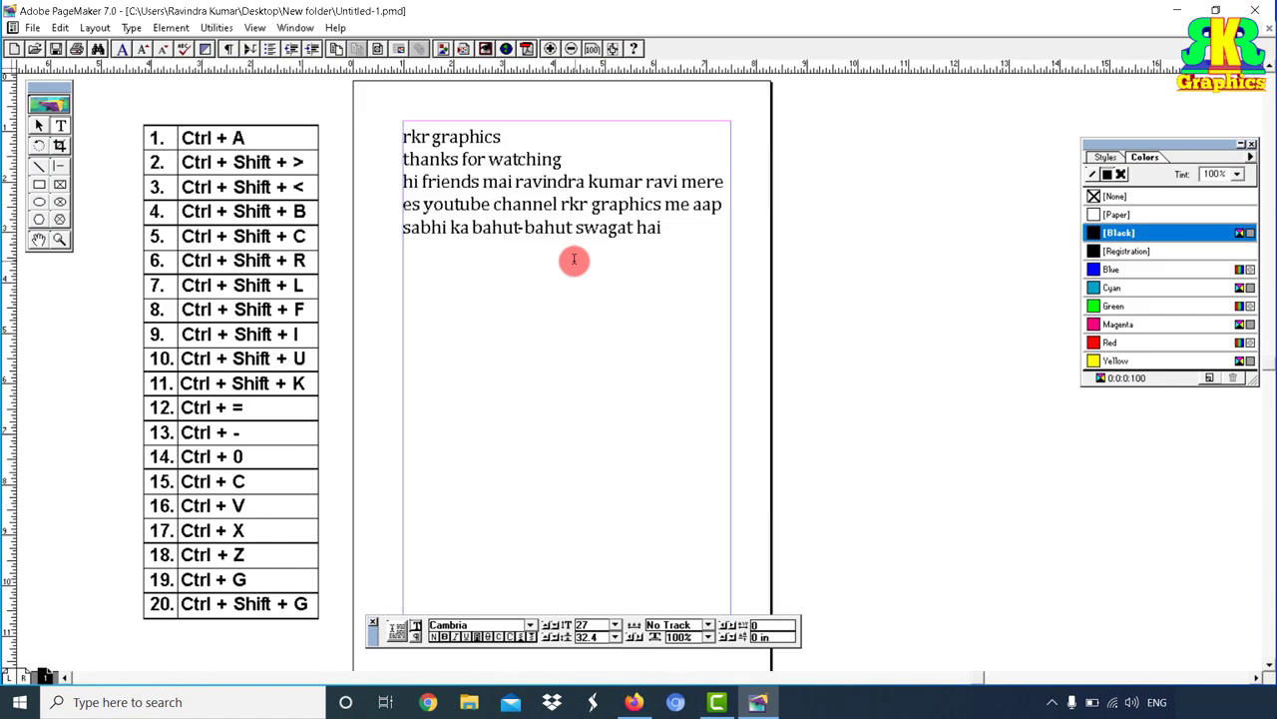
key("ctrl+shift+period")
key("ctrl+shift+period")
key("ctrl+shift+period")
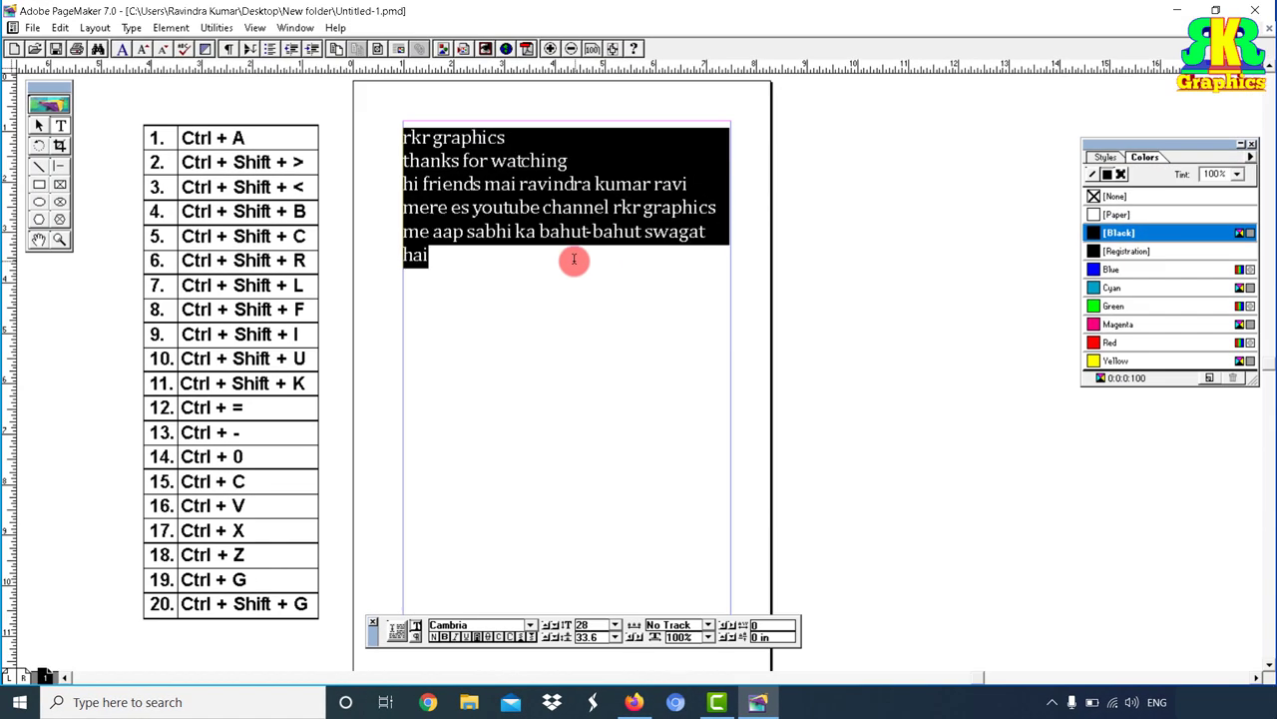
key("ctrl+shift+period")
key("ctrl+shift+period")
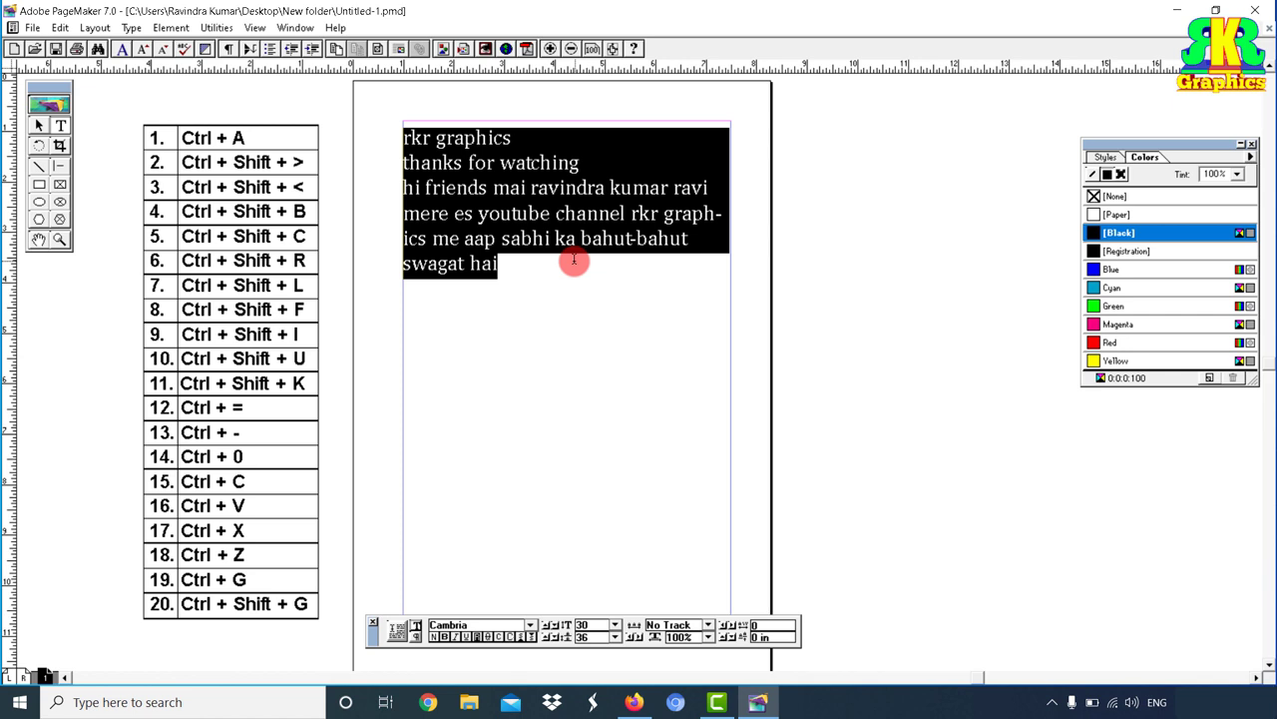
key("ctrl+shift+period")
key("ctrl+shift+period")
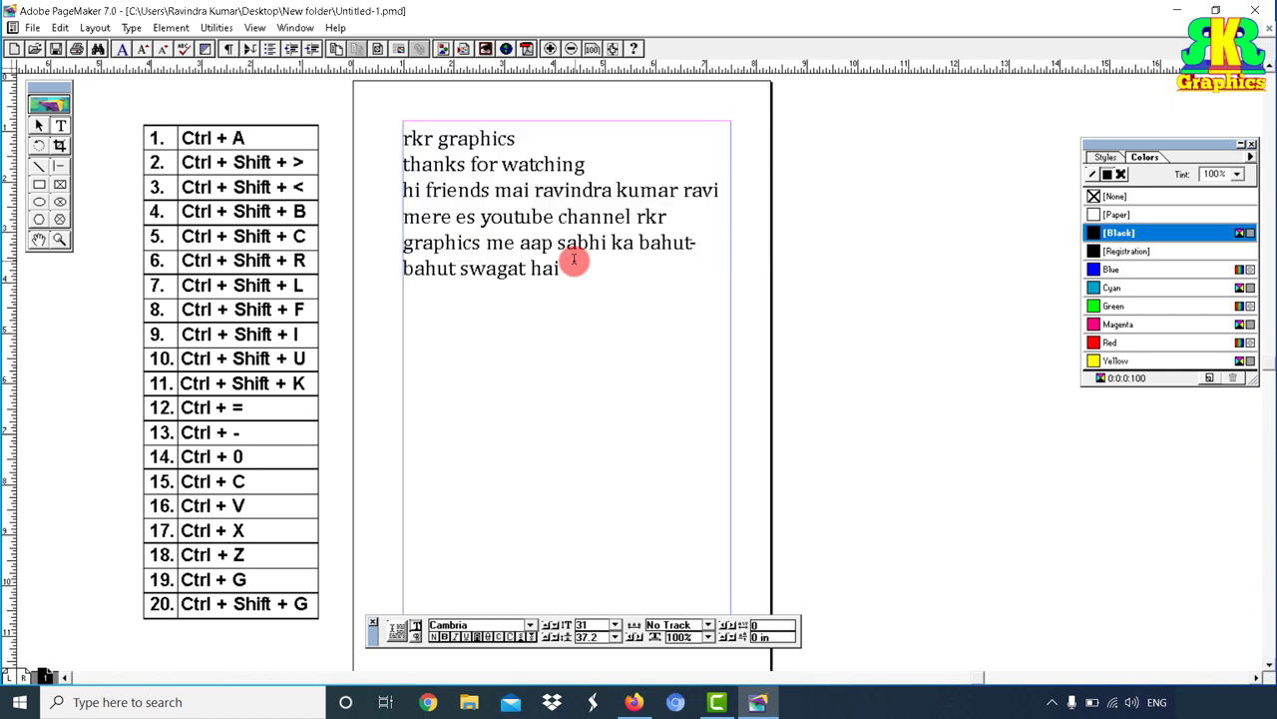
key("ctrl+shift+period")
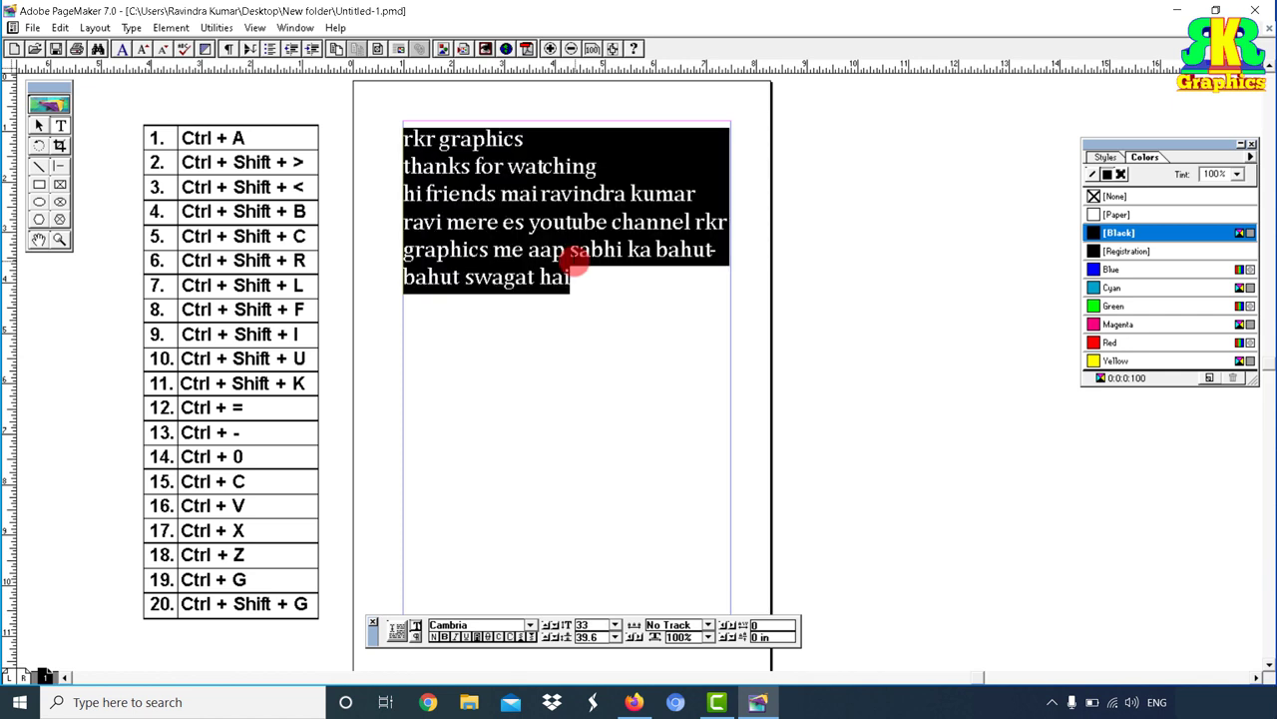
key("ctrl+shift+period")
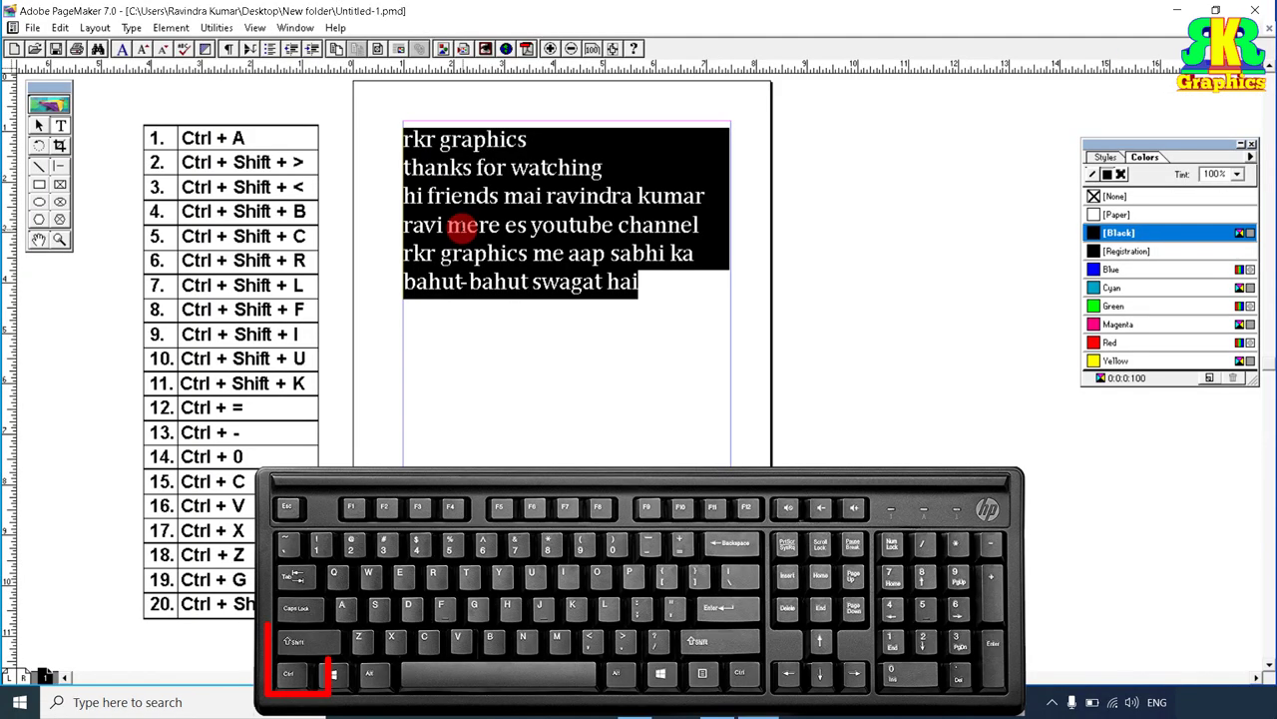
- Shrink the welcome text to 25 pt, then step it back up to 26 pt
key("ctrl+shift+comma")
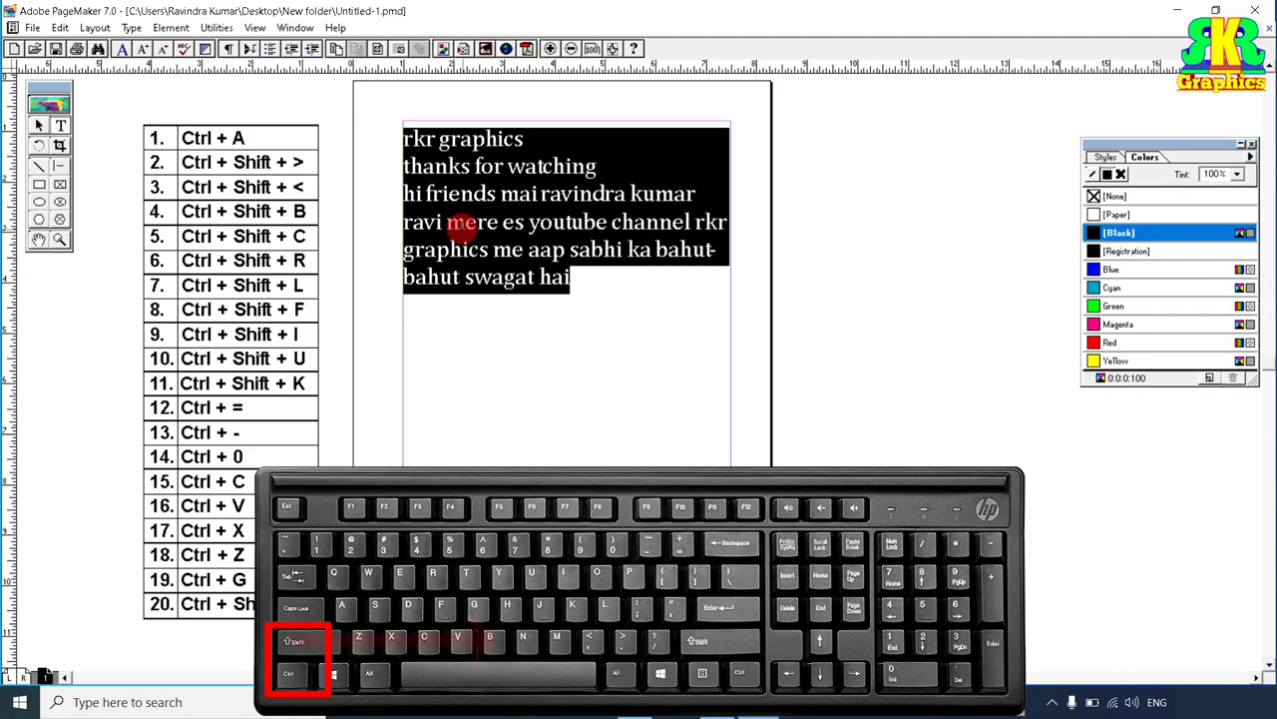
key("ctrl+shift+comma")
key("ctrl+shift+comma")
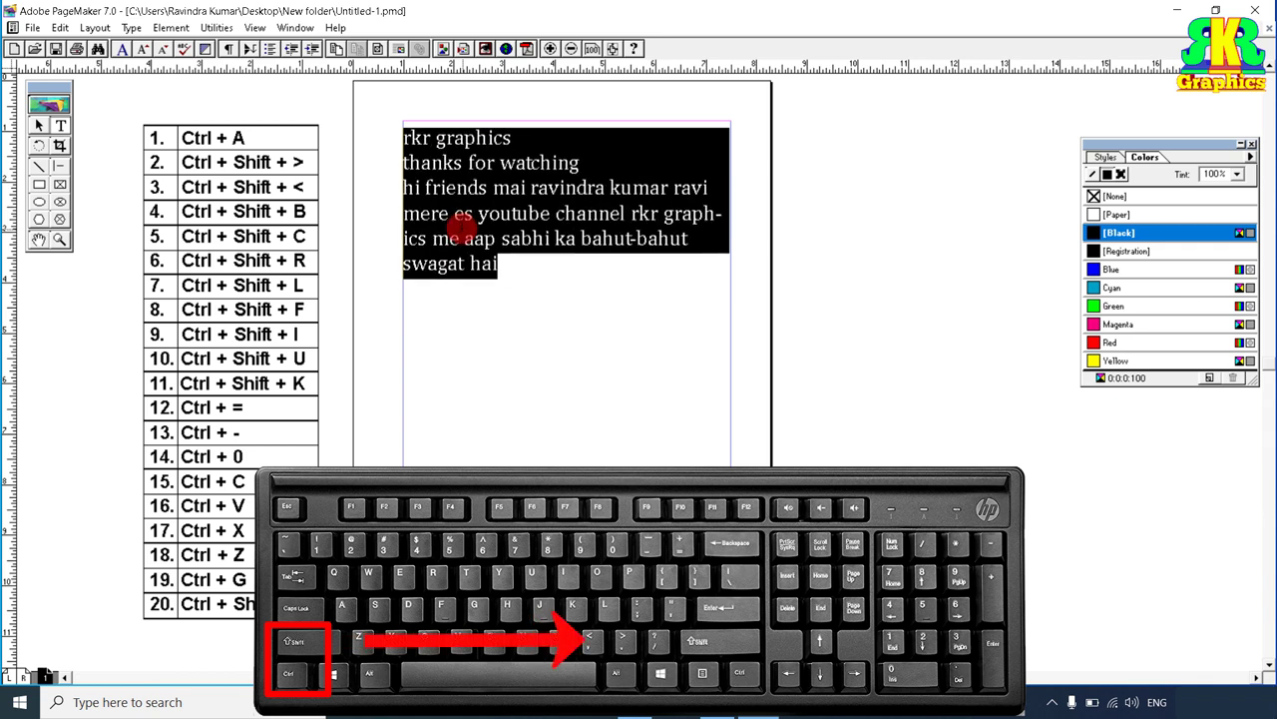
key("ctrl+shift+comma")
key("ctrl+shift+comma")
key("ctrl+shift+comma")
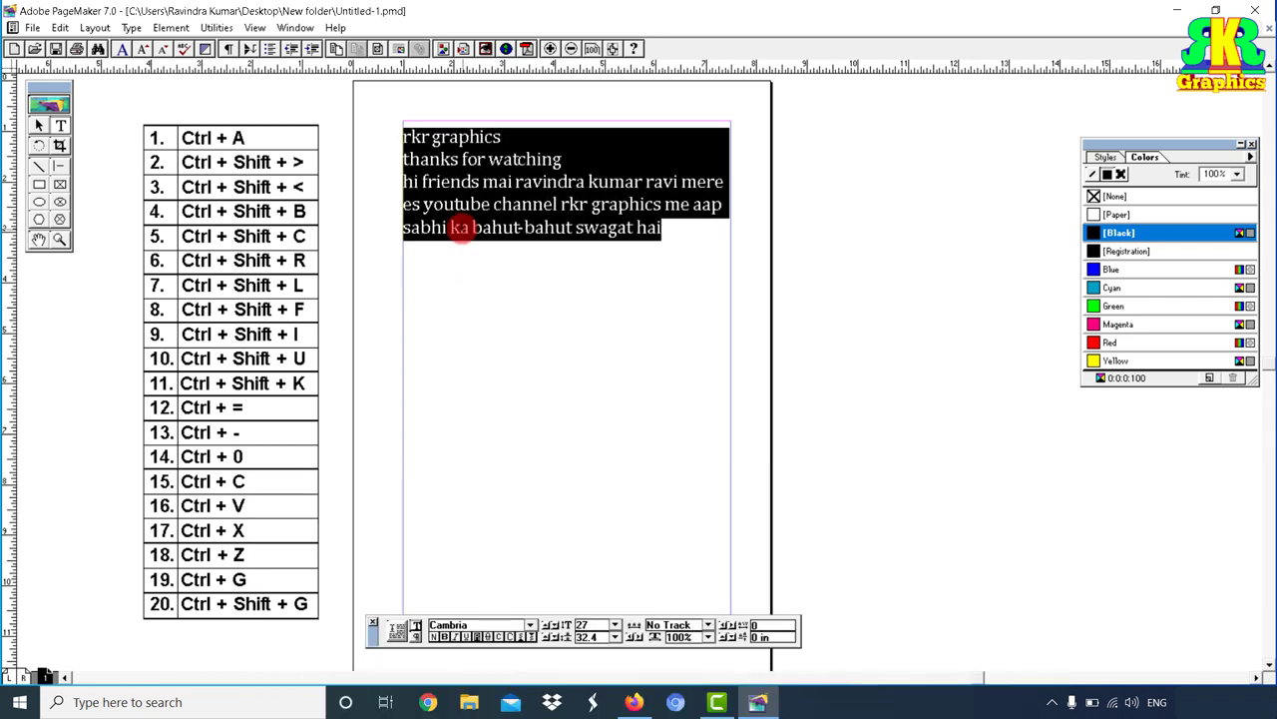
key("ctrl+shift+comma")
key("ctrl+shift+comma")
key("ctrl+shift+comma")
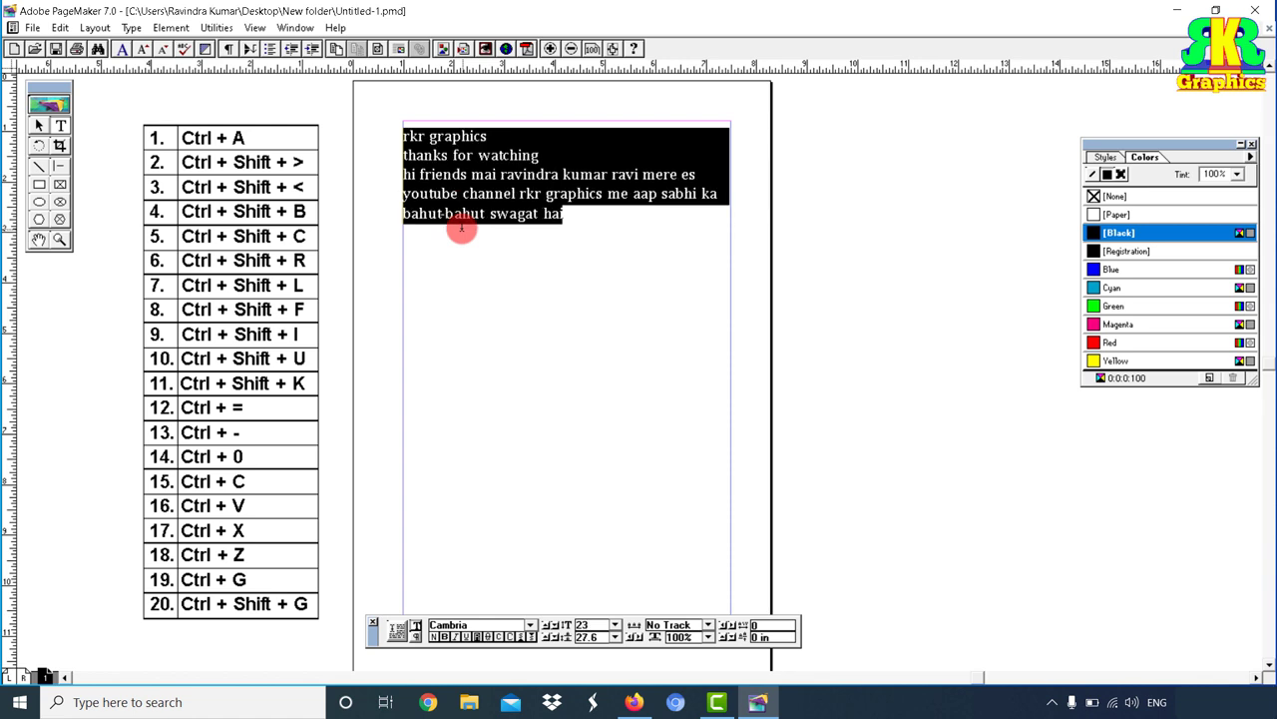
key("ctrl+shift+period")
key("ctrl+shift+period")
key("ctrl+shift+period")
key("ctrl+shift+period")
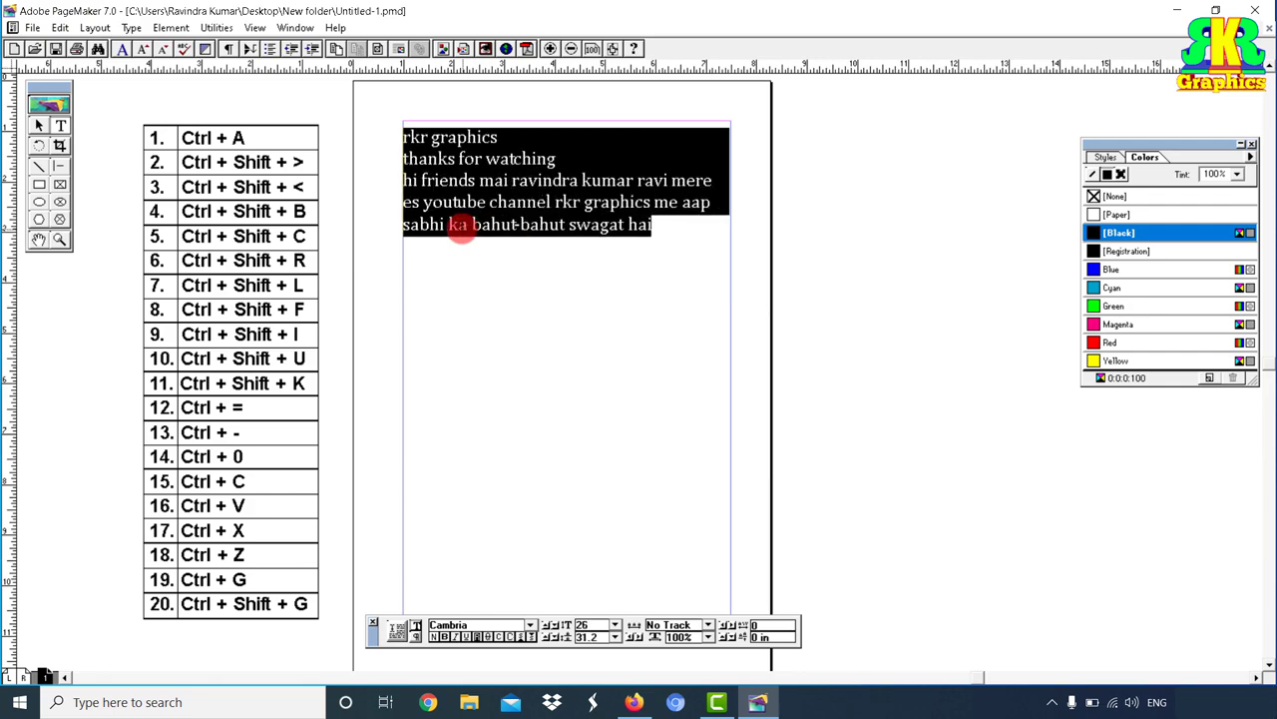
key("ctrl+shift+period")
key("ctrl+shift+period")
key("ctrl+shift+period")
key("ctrl+shift+period")
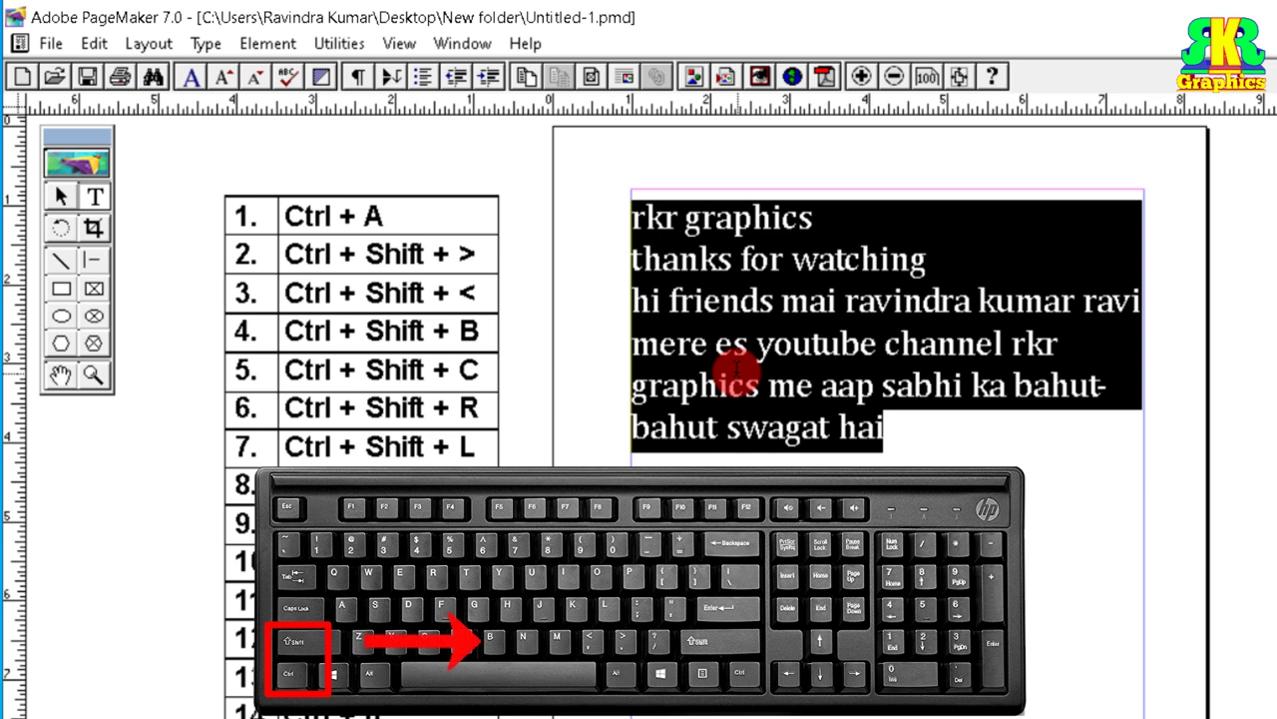
- Toggle bold on, off and on again so the welcome text ends bold
key("ctrl+shift+b")
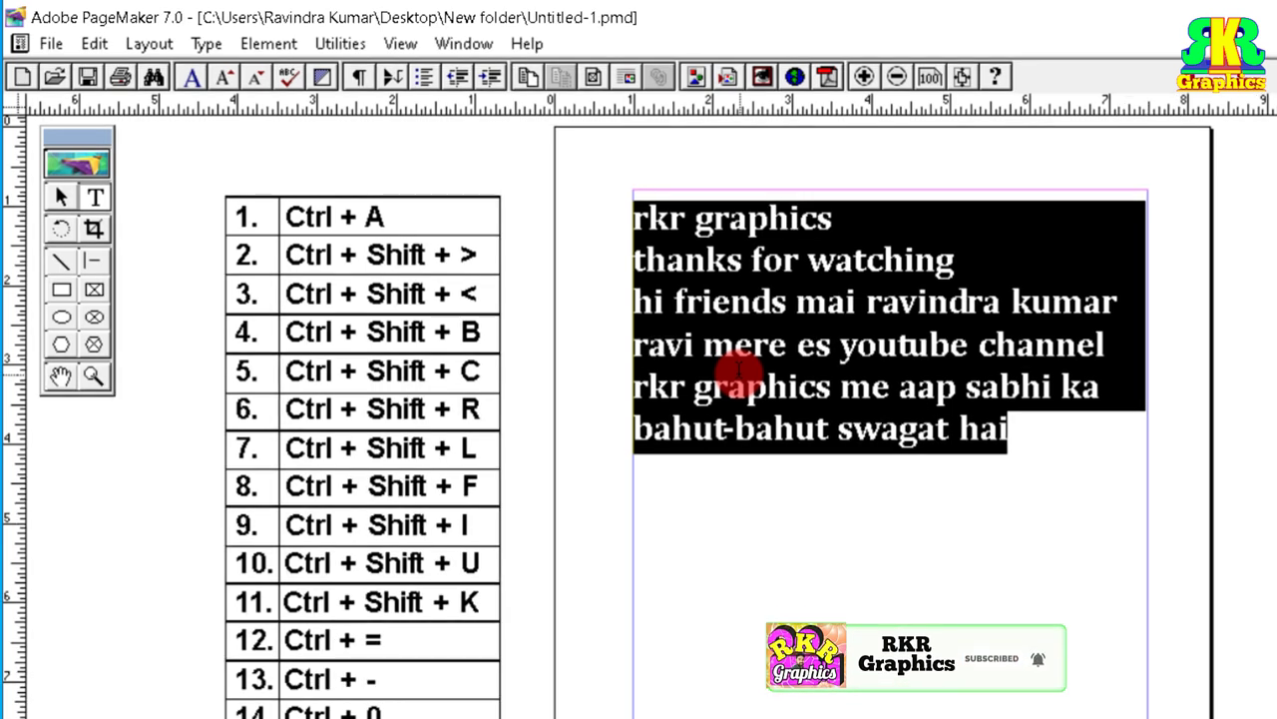
key("ctrl+shift+b")
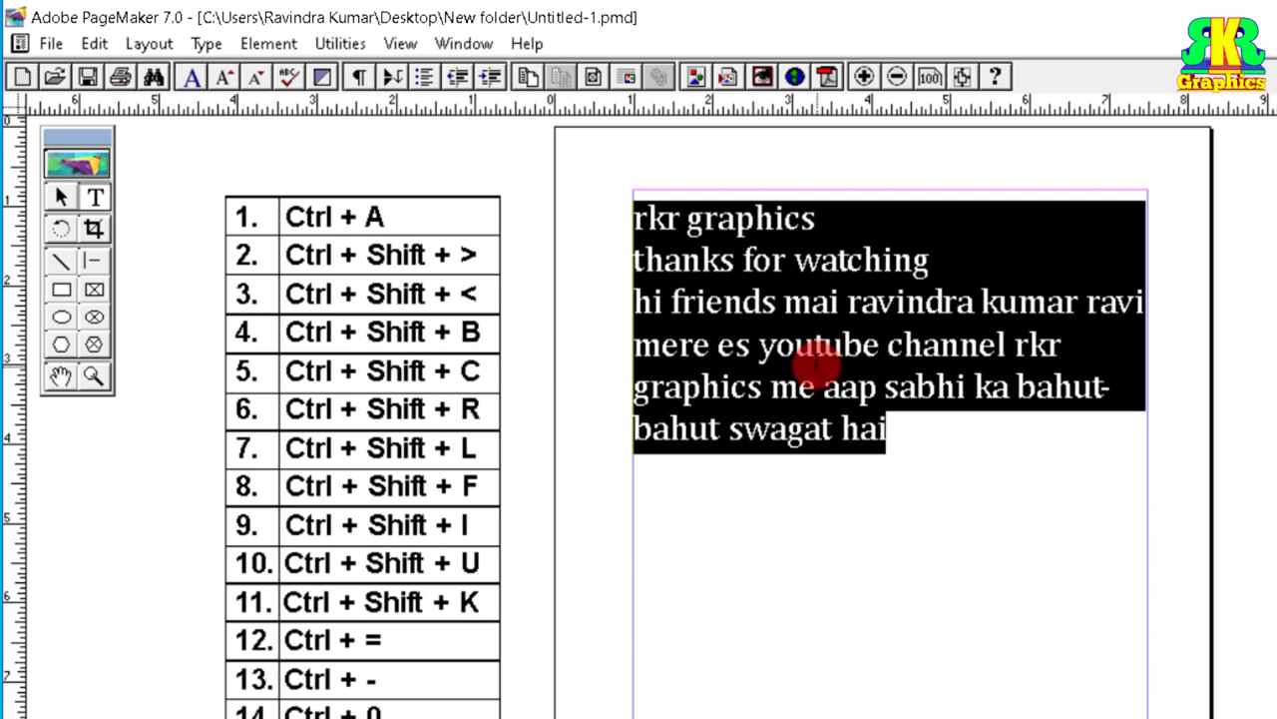
key("ctrl+shift+b")
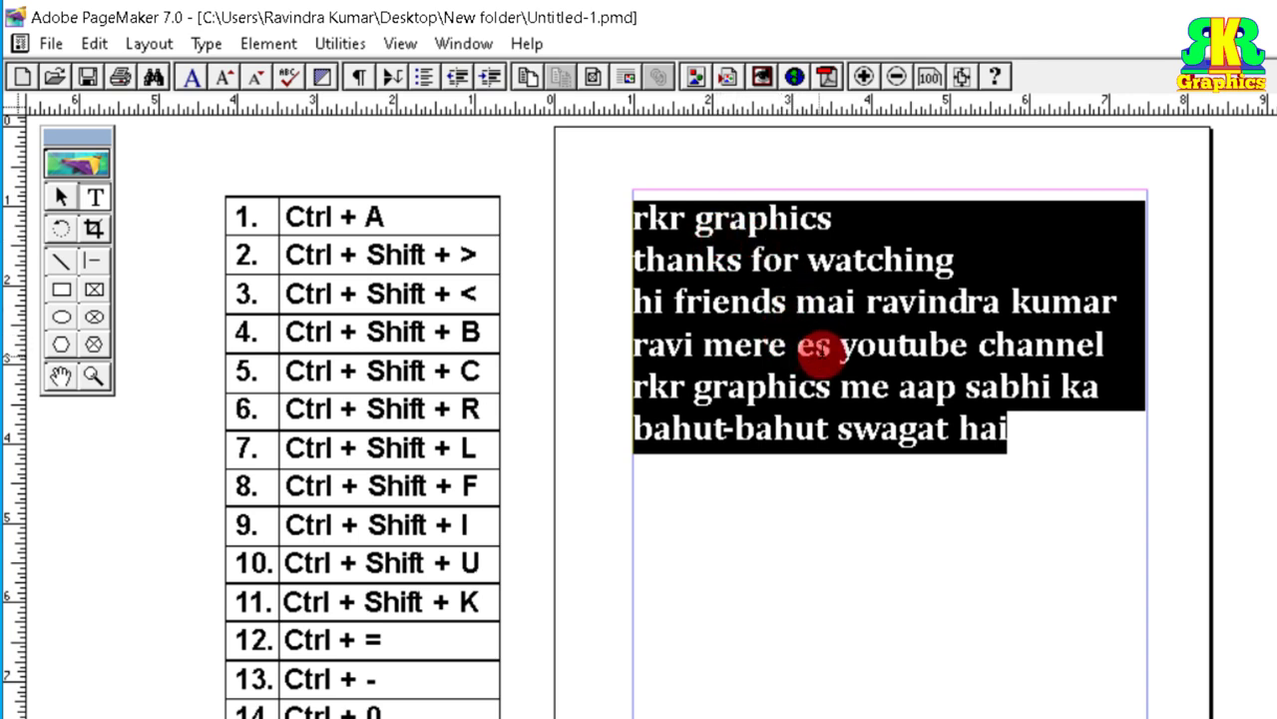
mouse_move(203, 363)
left_mouse_down()
mouse_move(231, 383)
mouse_move(288, 347)
left_mouse_up()
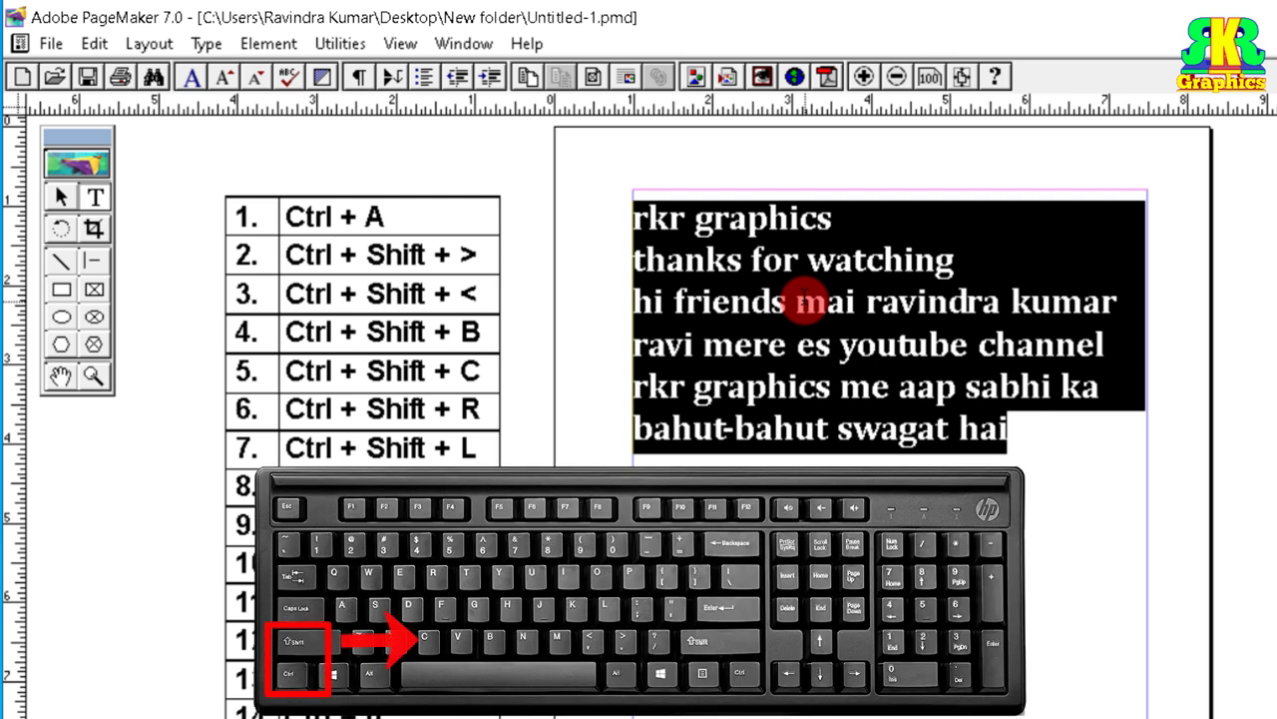
- Center-align all six lines of the bold welcome text with Ctrl+Shift+C
key("ctrl+shift+c")
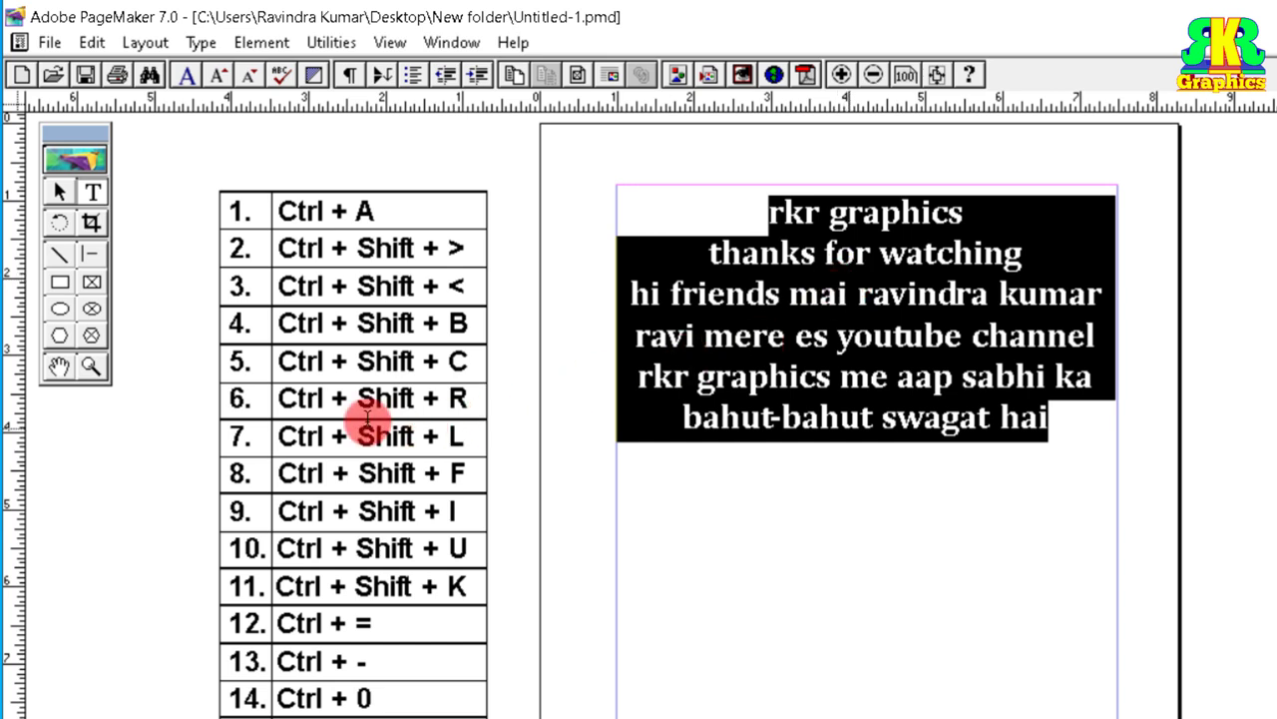
left_click_drag(200, 403, 288, 387)
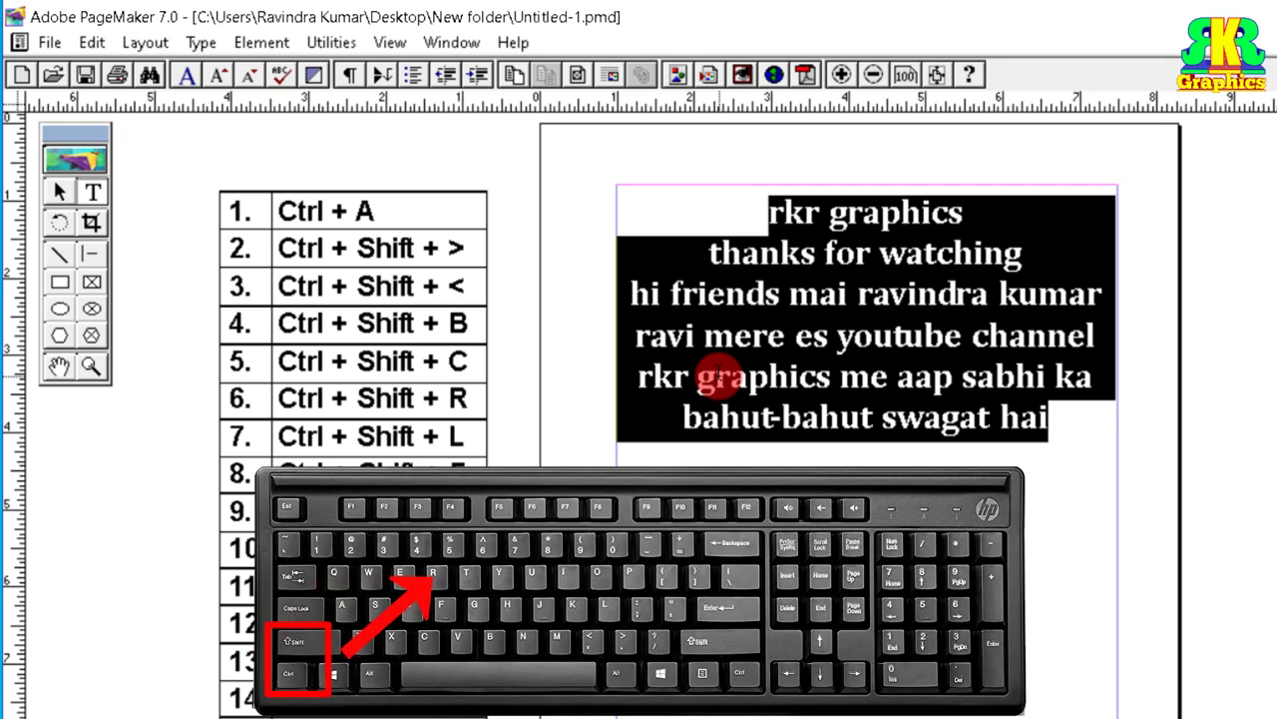
- Right-align the welcome text, then return it to left alignment
key("ctrl+shift+r")
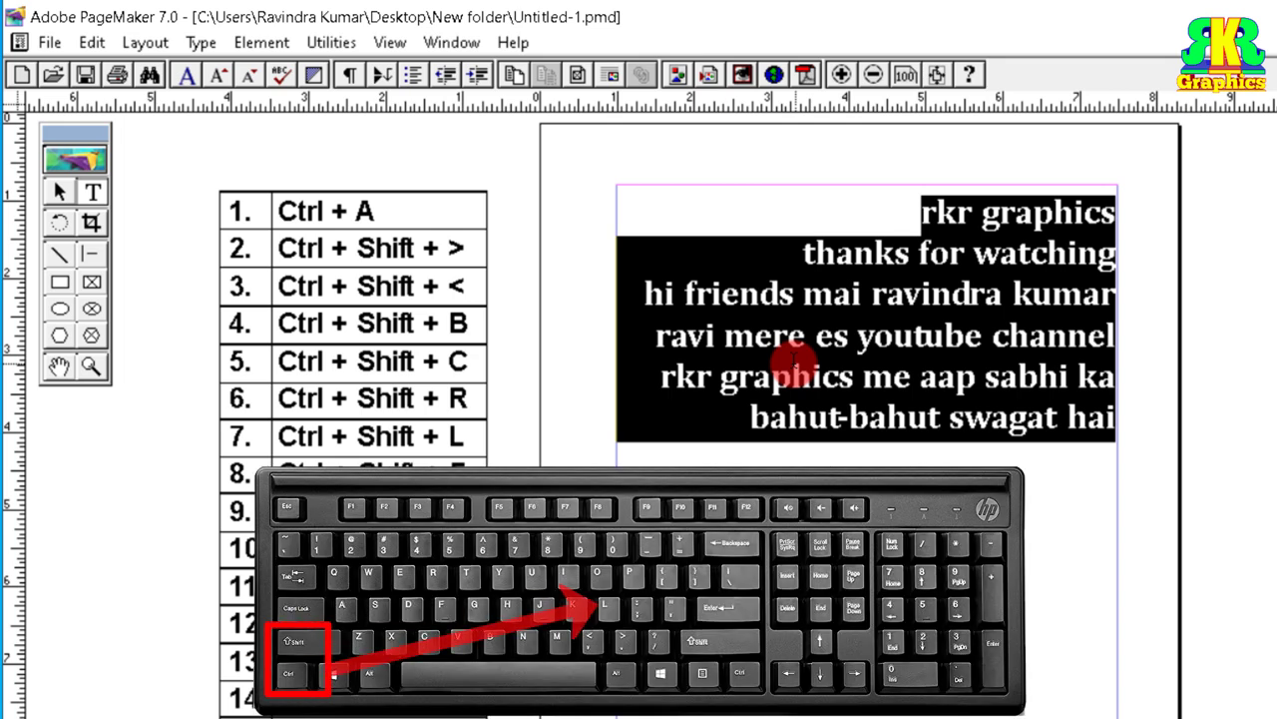
key("ctrl+shift+l")
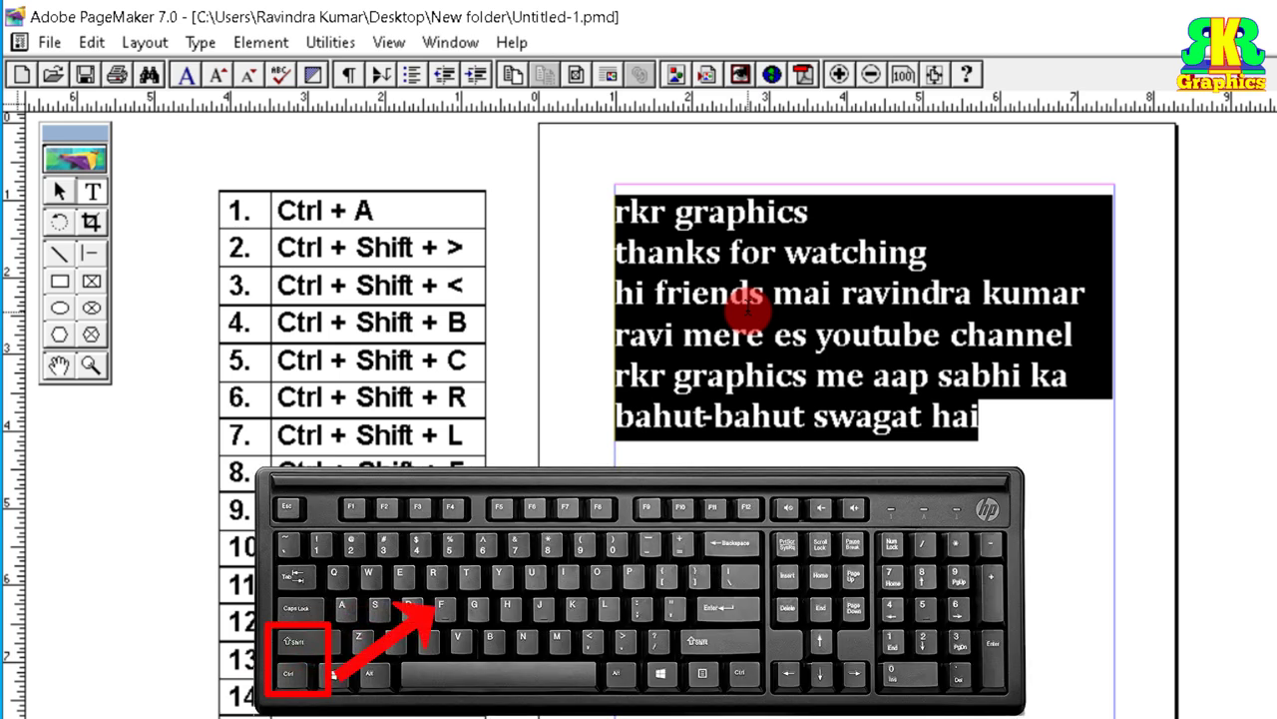
key("ctrl+shift+f")
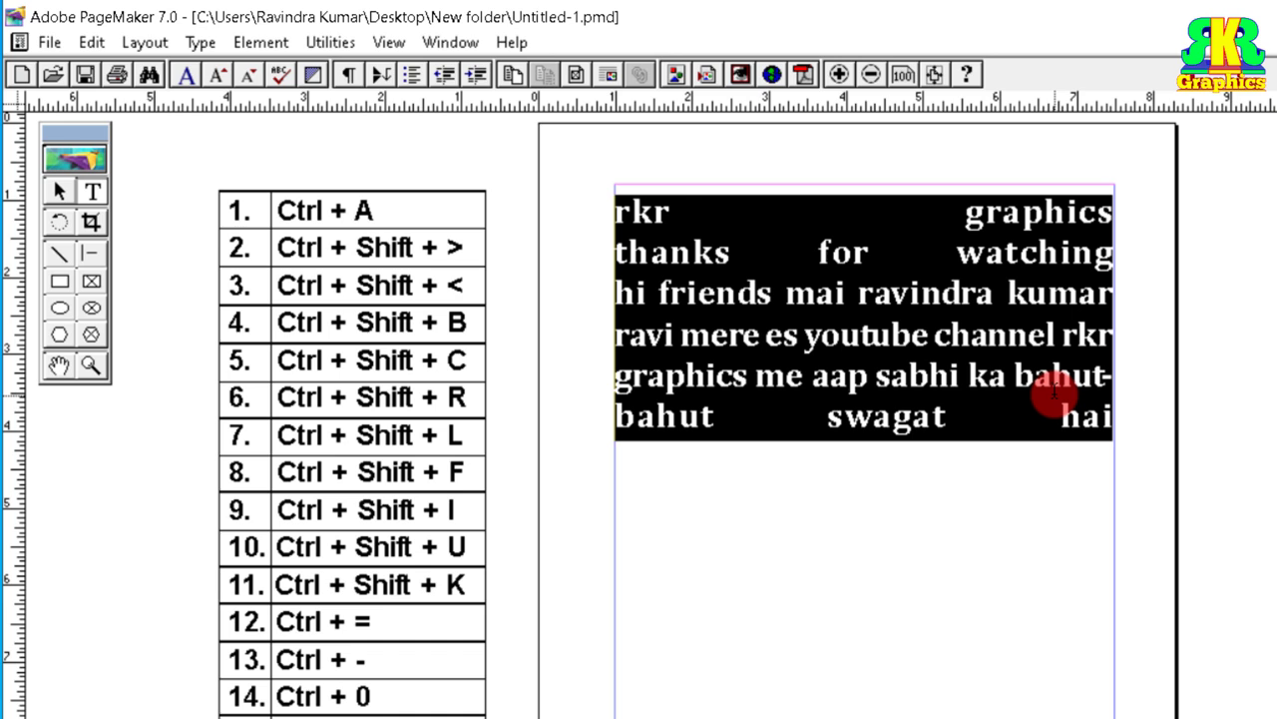
key("ctrl+shift+l")
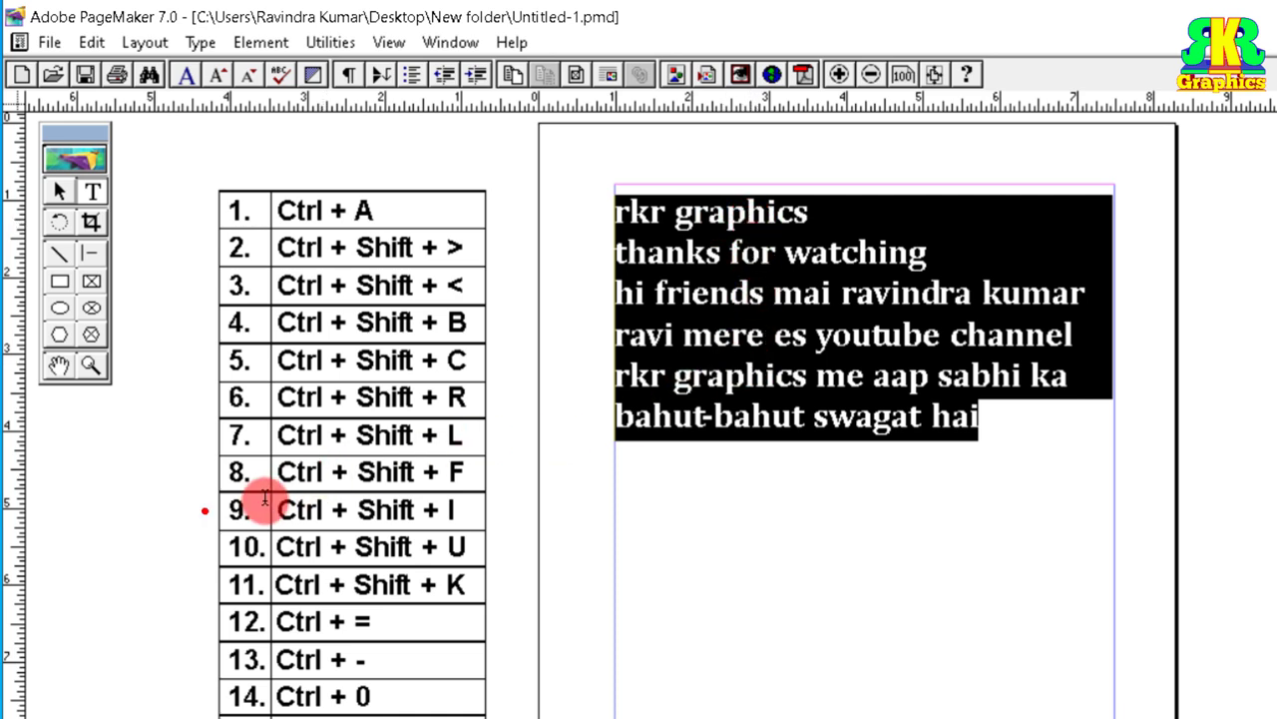
left_click_drag(204, 511, 288, 493)
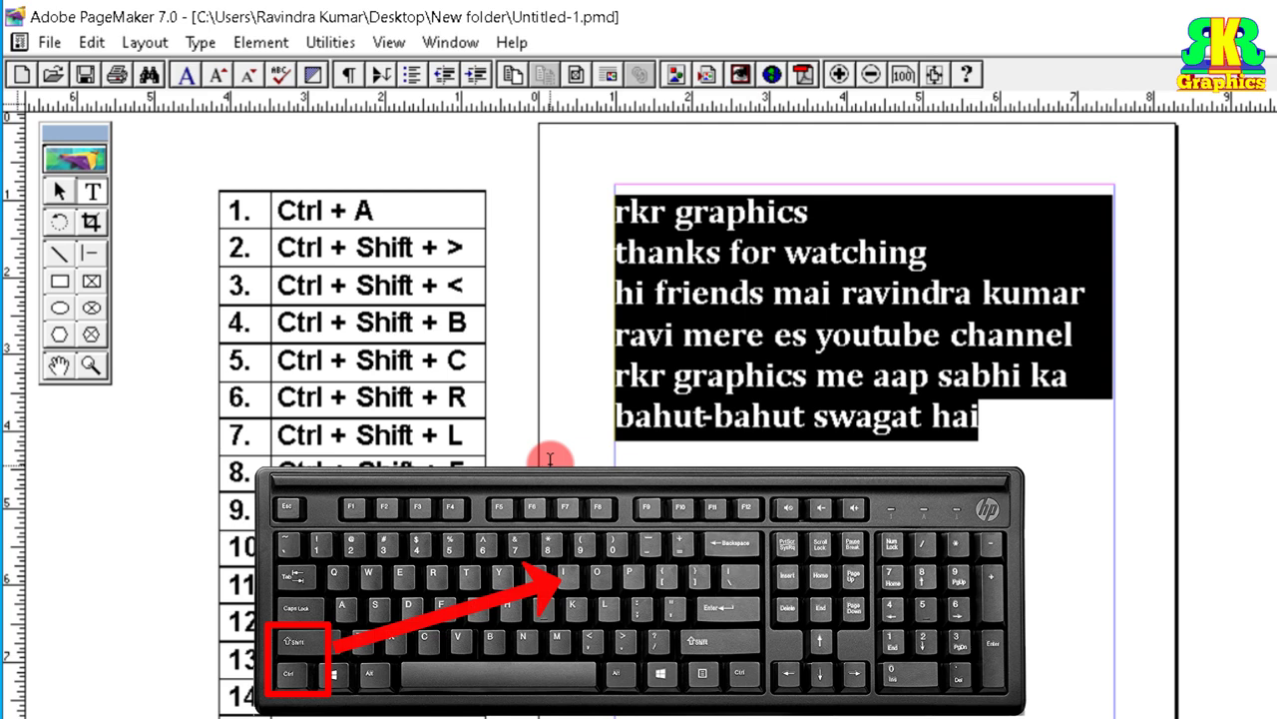
key("ctrl+shift+i")
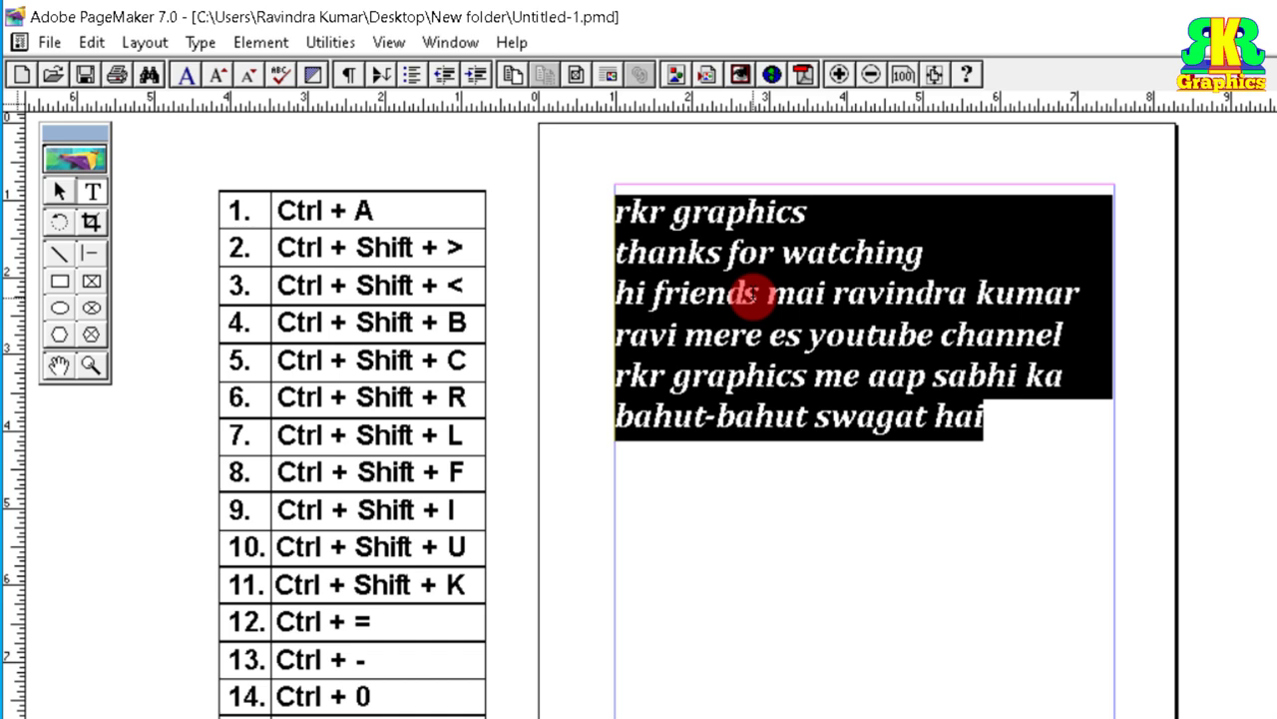
key("ctrl+shift+i")
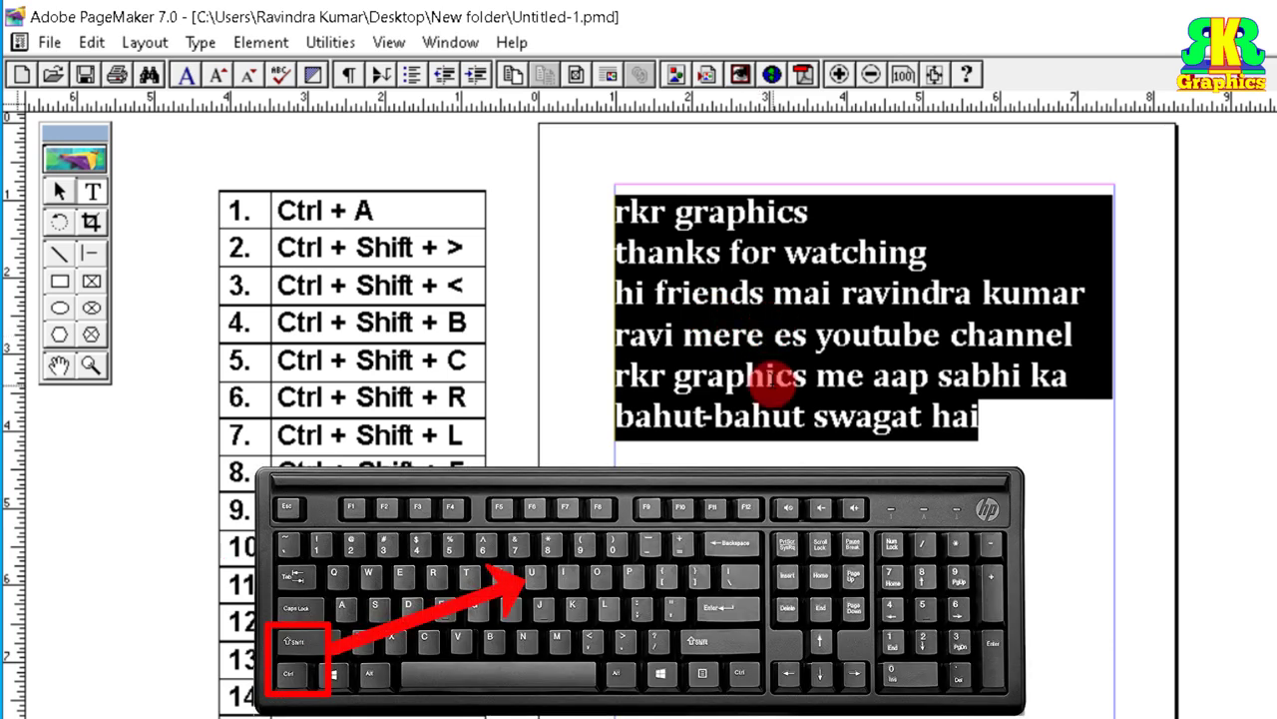
key("ctrl+shift+u")
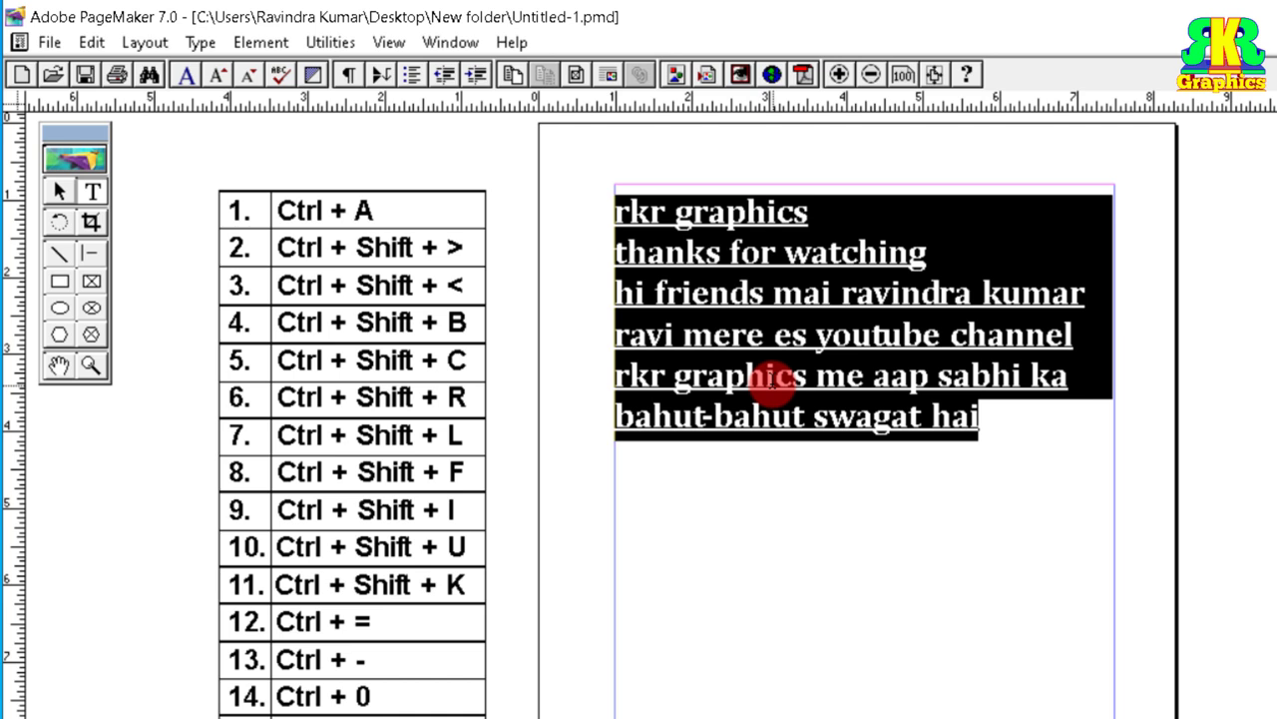
key("ctrl+shift+u")
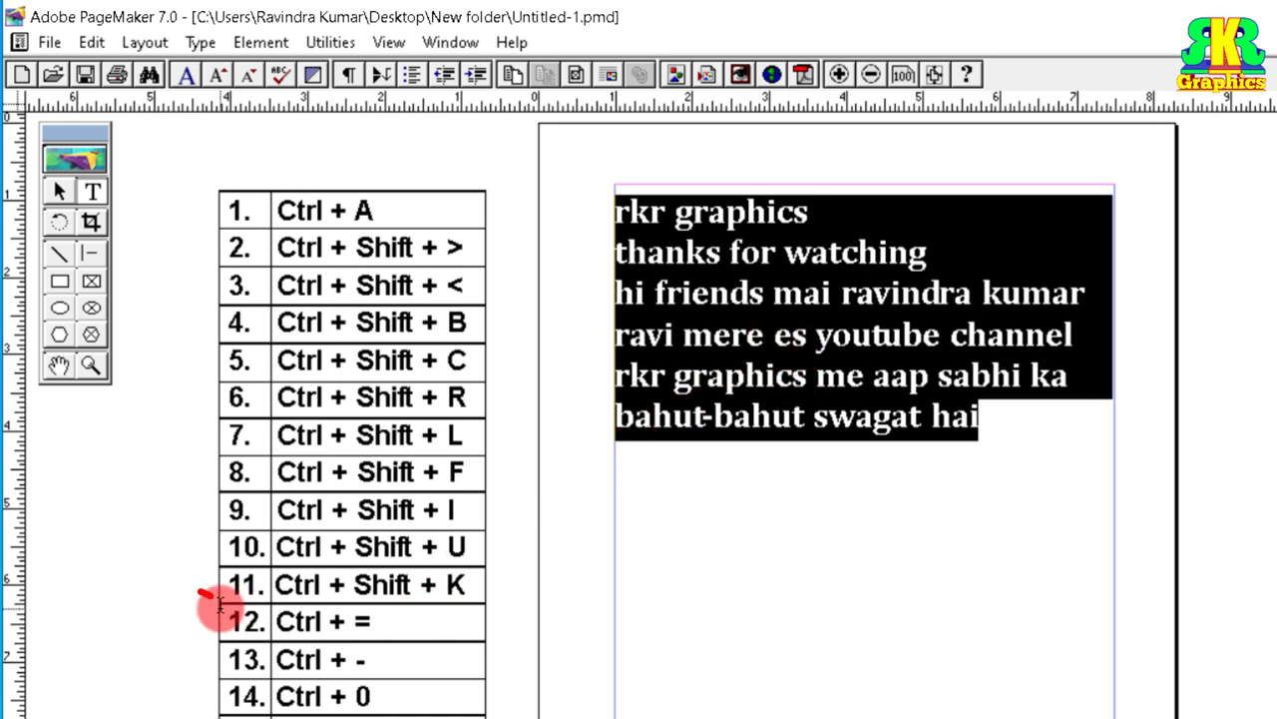
left_click_drag(220, 602, 309, 594)
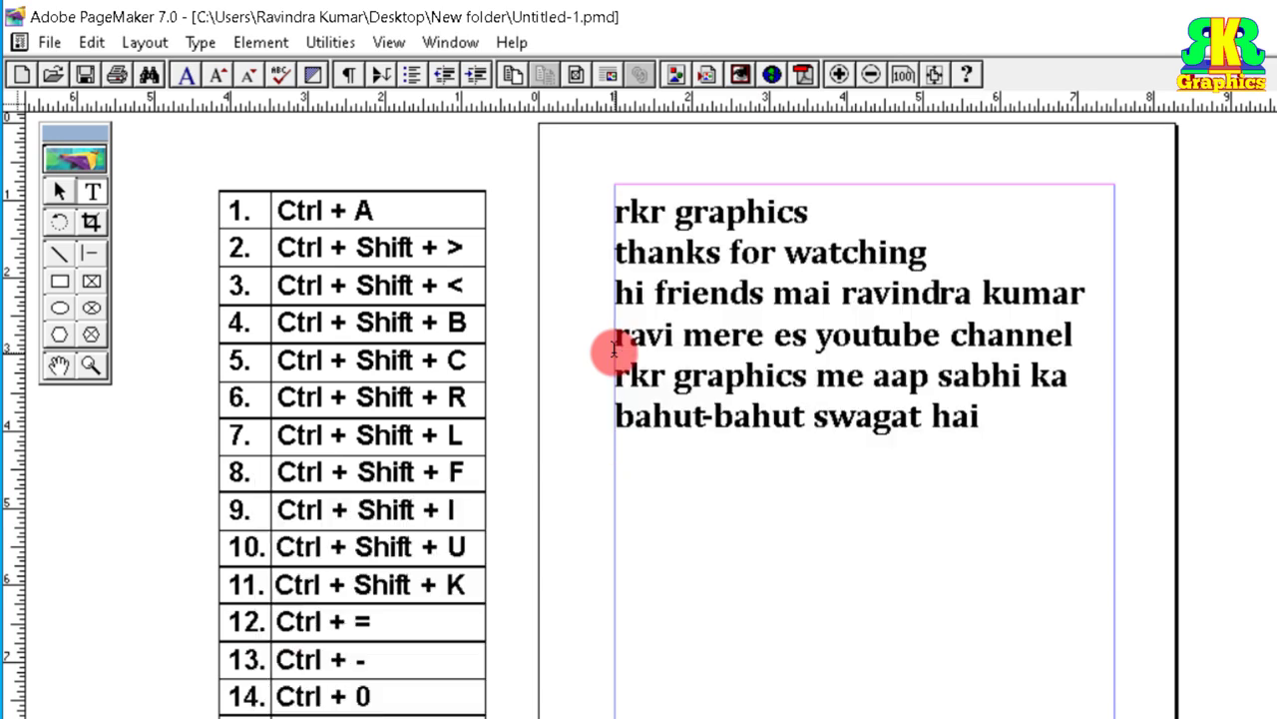
key("ctrl+shift+k")
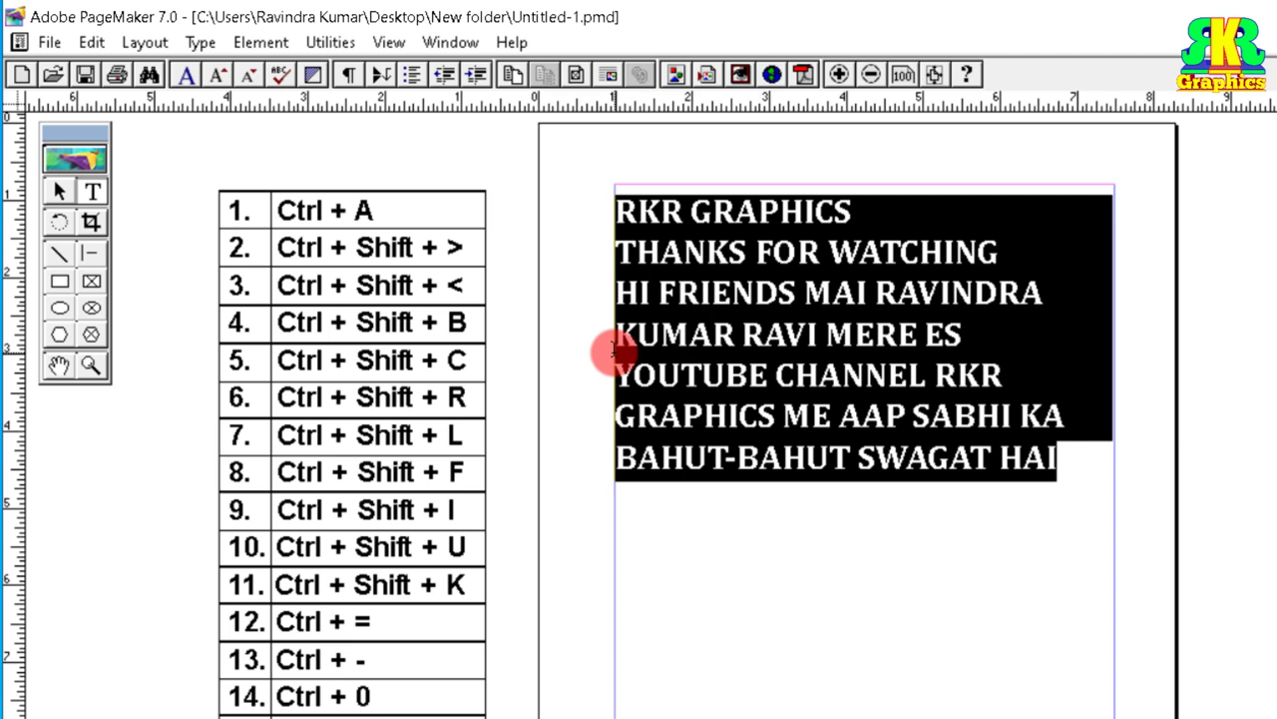
key("ctrl+shift+k")
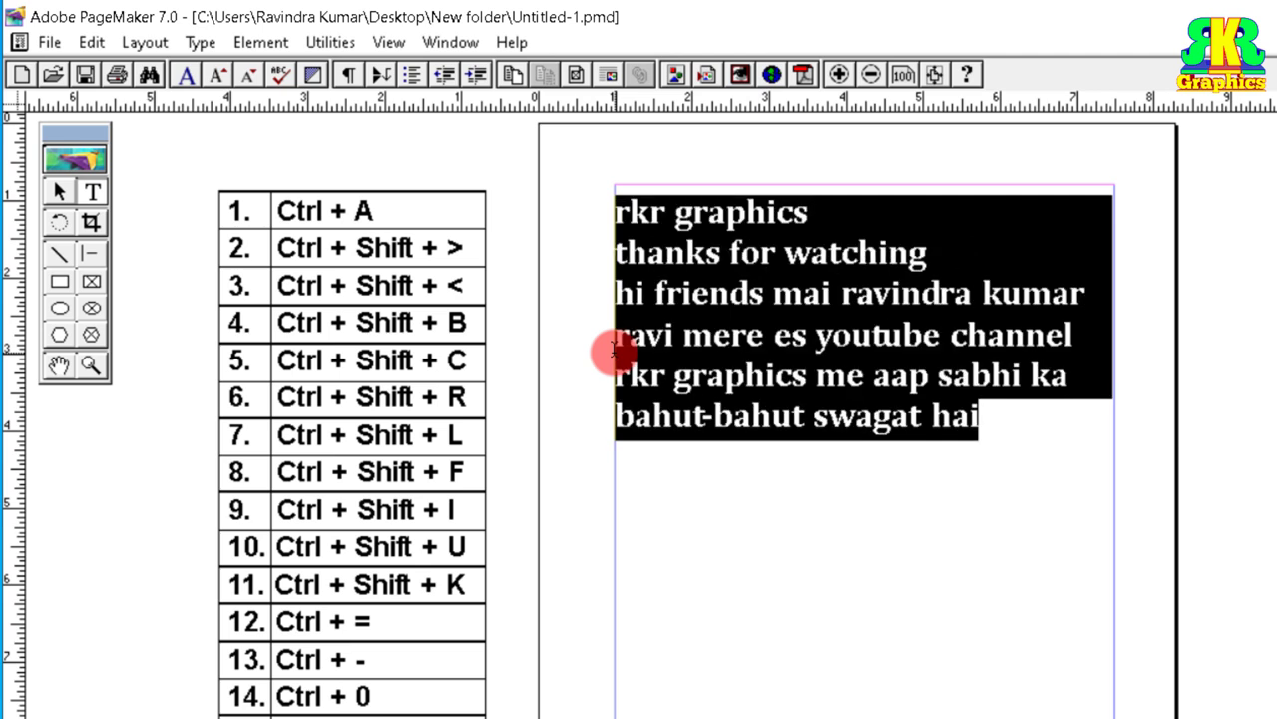
- Deselect the welcome text and zoom in three steps for a close view
key("Right")
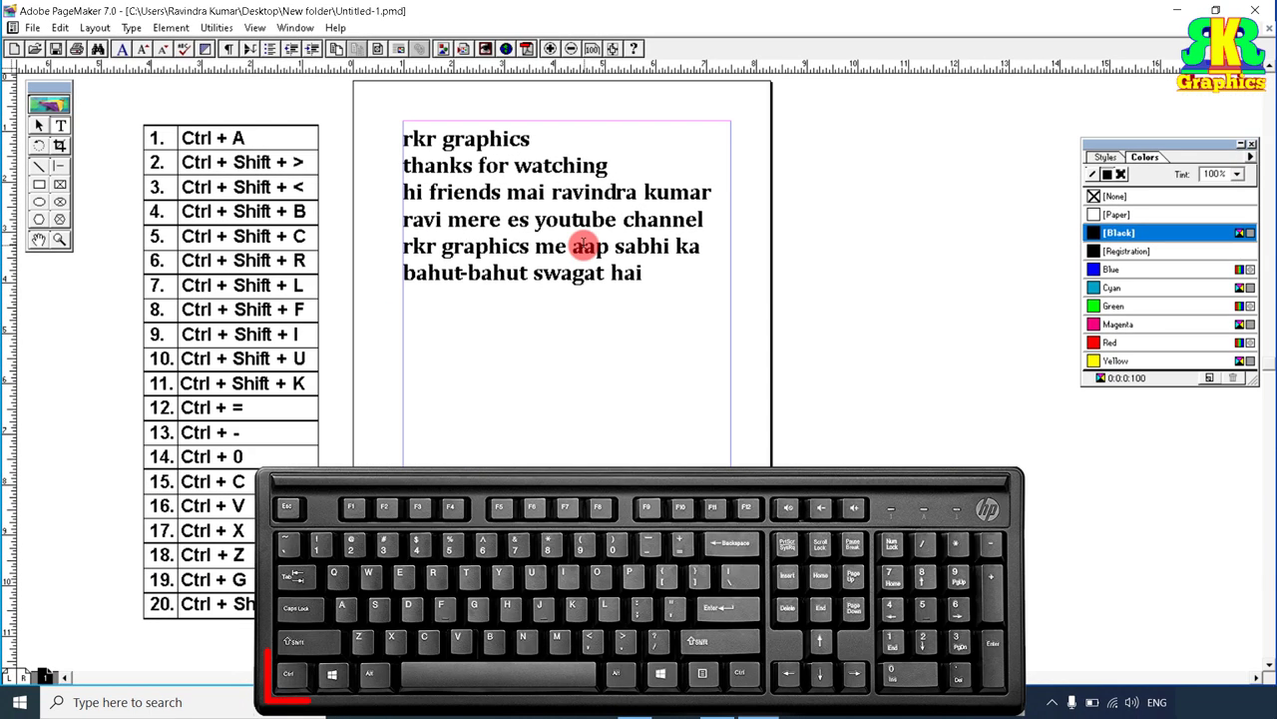
key("ctrl+equal")
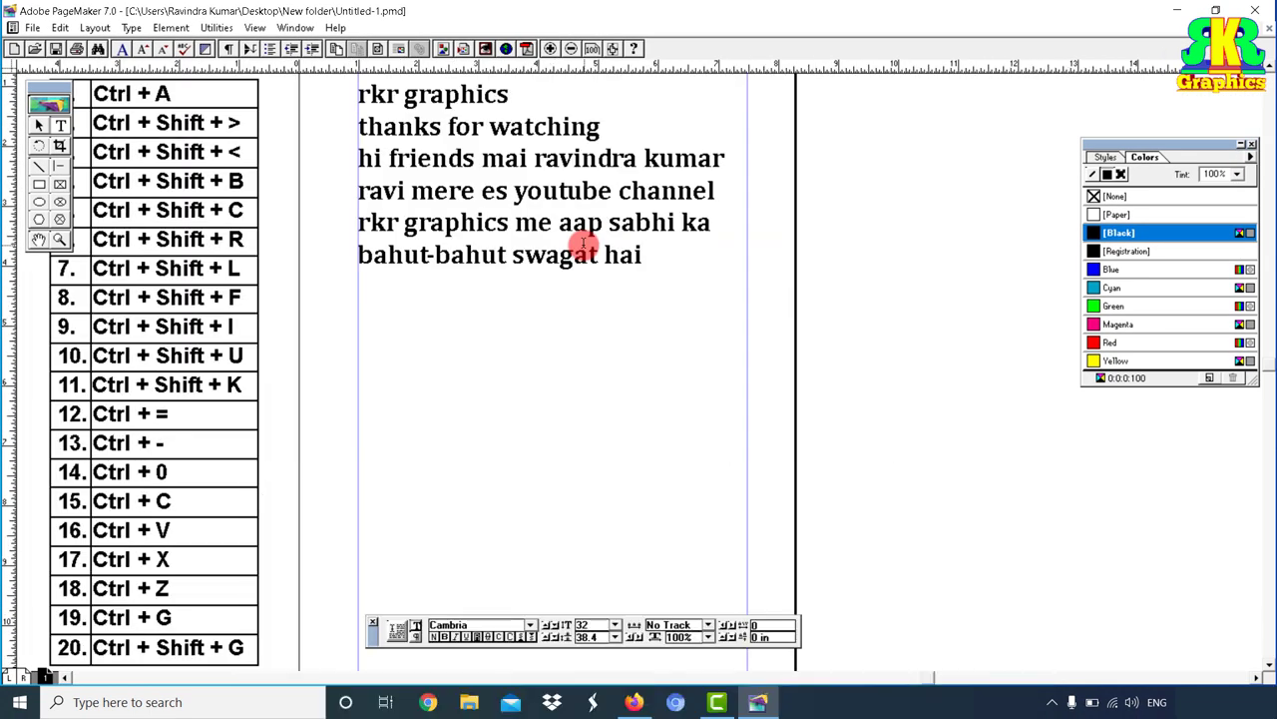
key("ctrl+equal")
key("ctrl+equal")
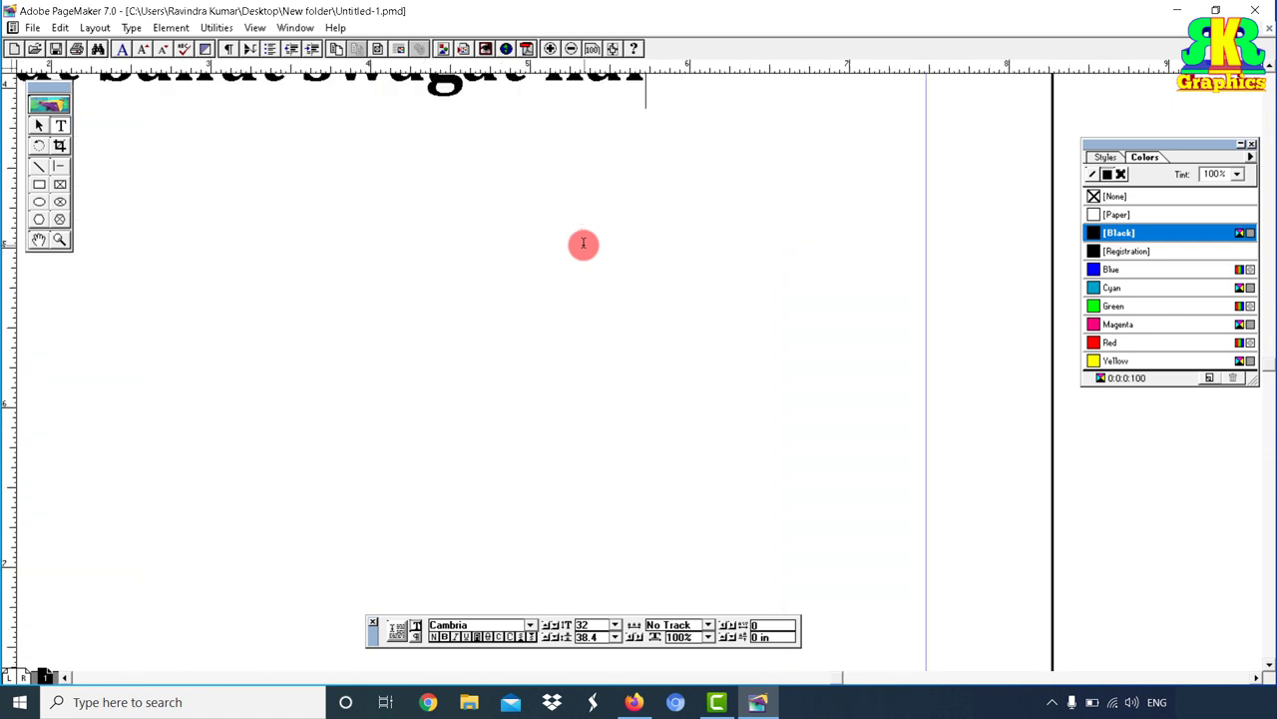
key("ctrl+equal")
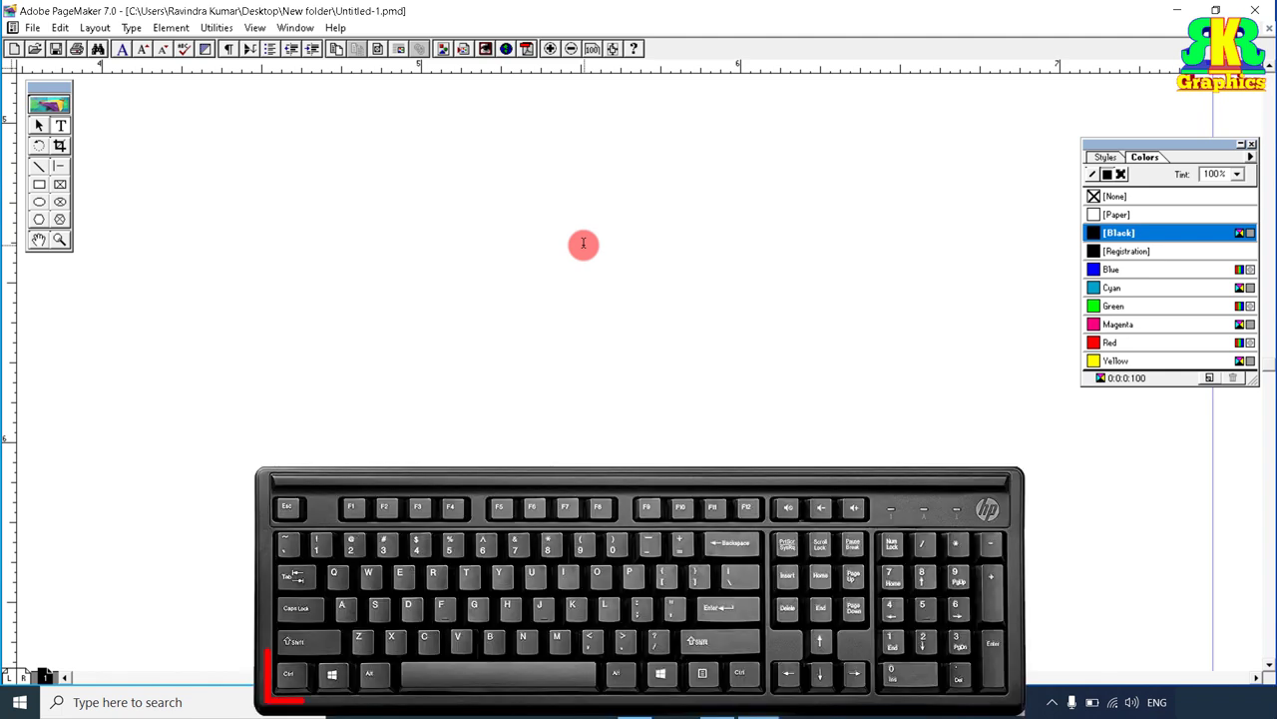
- Zoom back out past the full page to show the whole pasteboard
key("ctrl+minus")
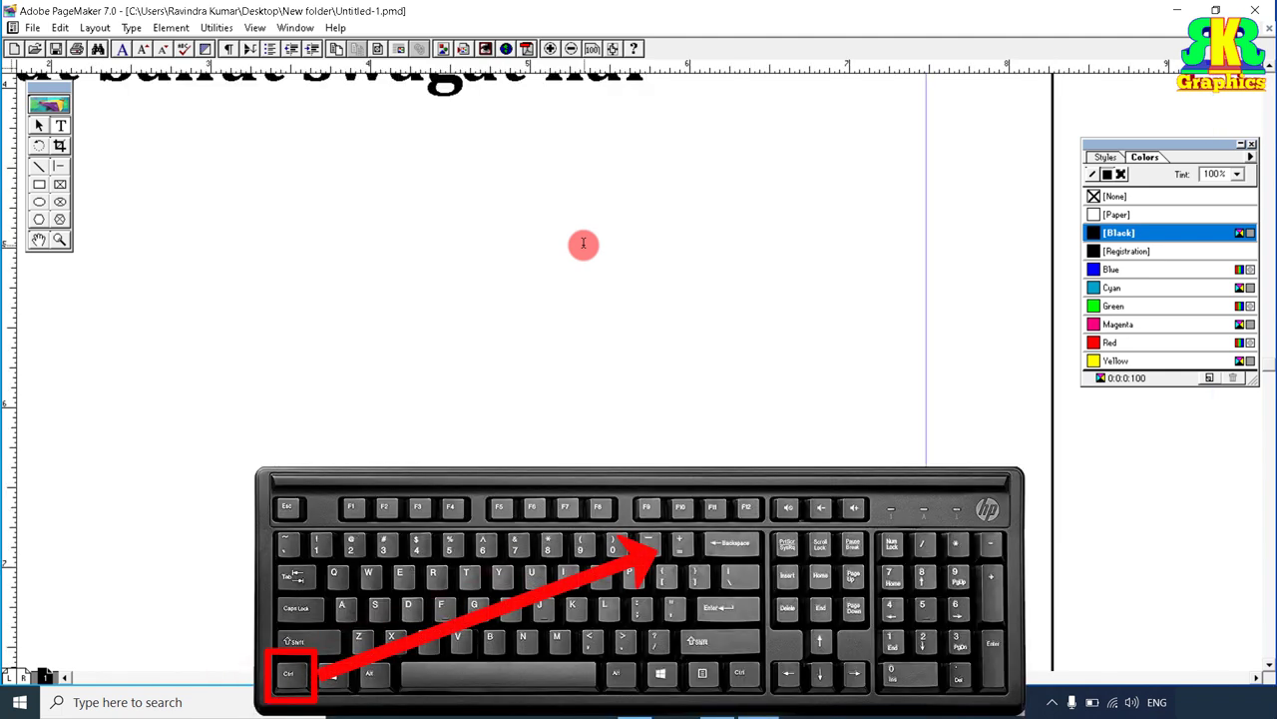
key("ctrl+minus")
key("ctrl+minus")
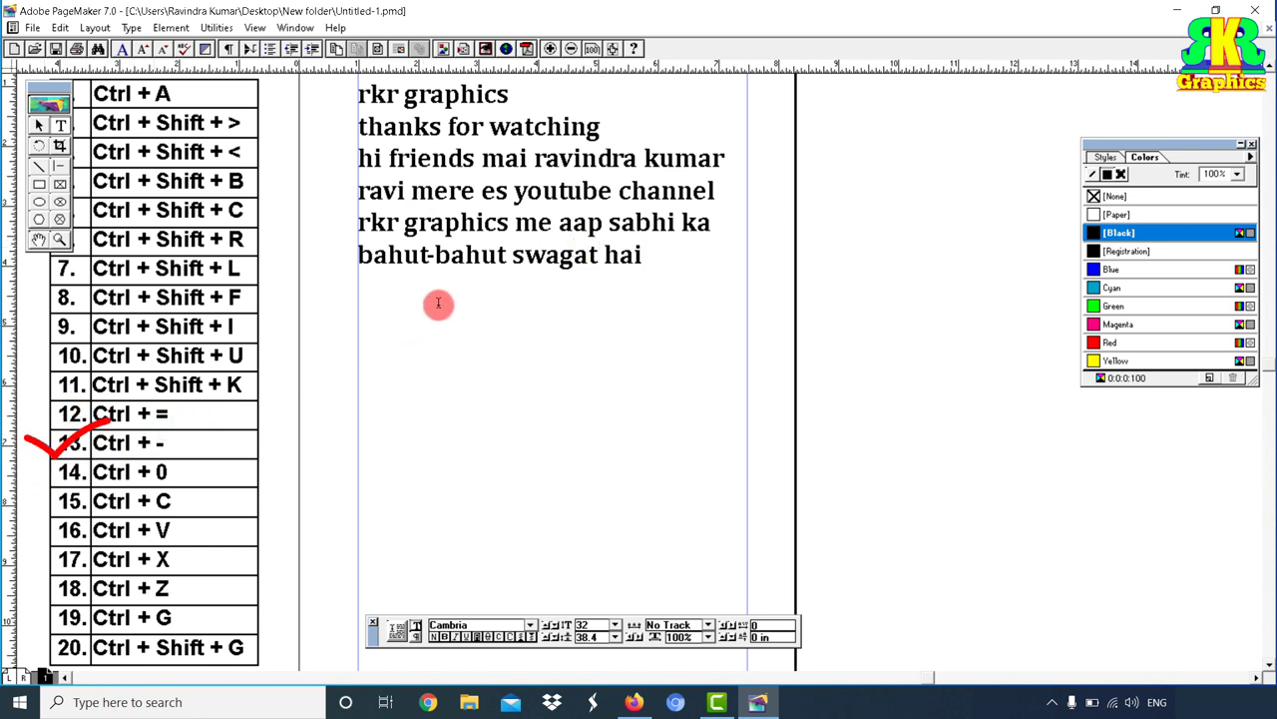
key("ctrl+minus")
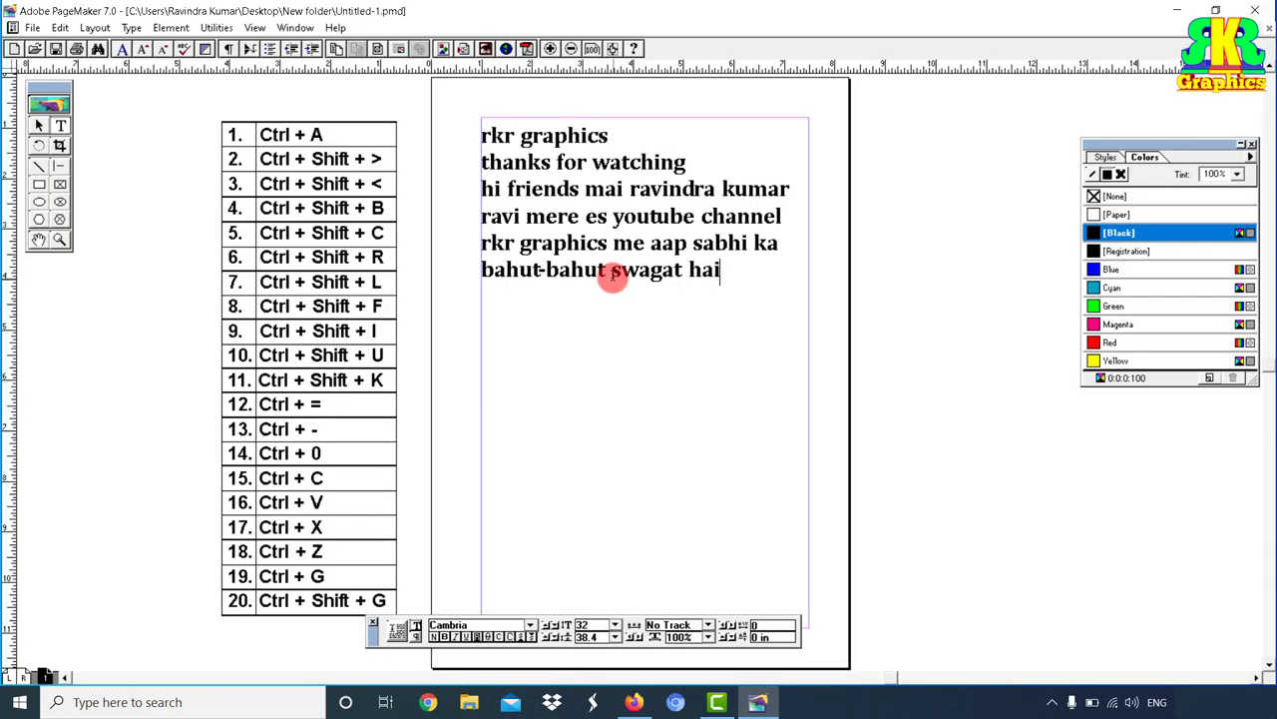
key("ctrl+shift+0")
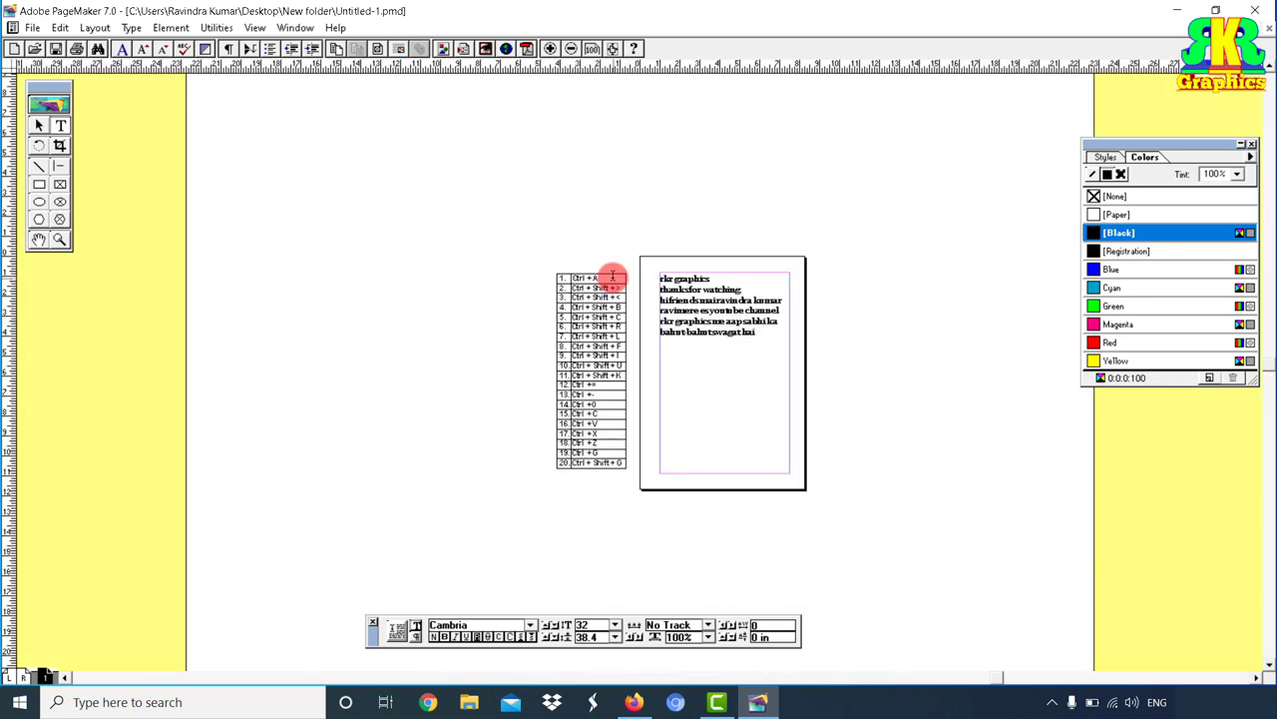
- Select the 'rkr graphics' heading and set an insertion point below the paragraph
key("ctrl+0")
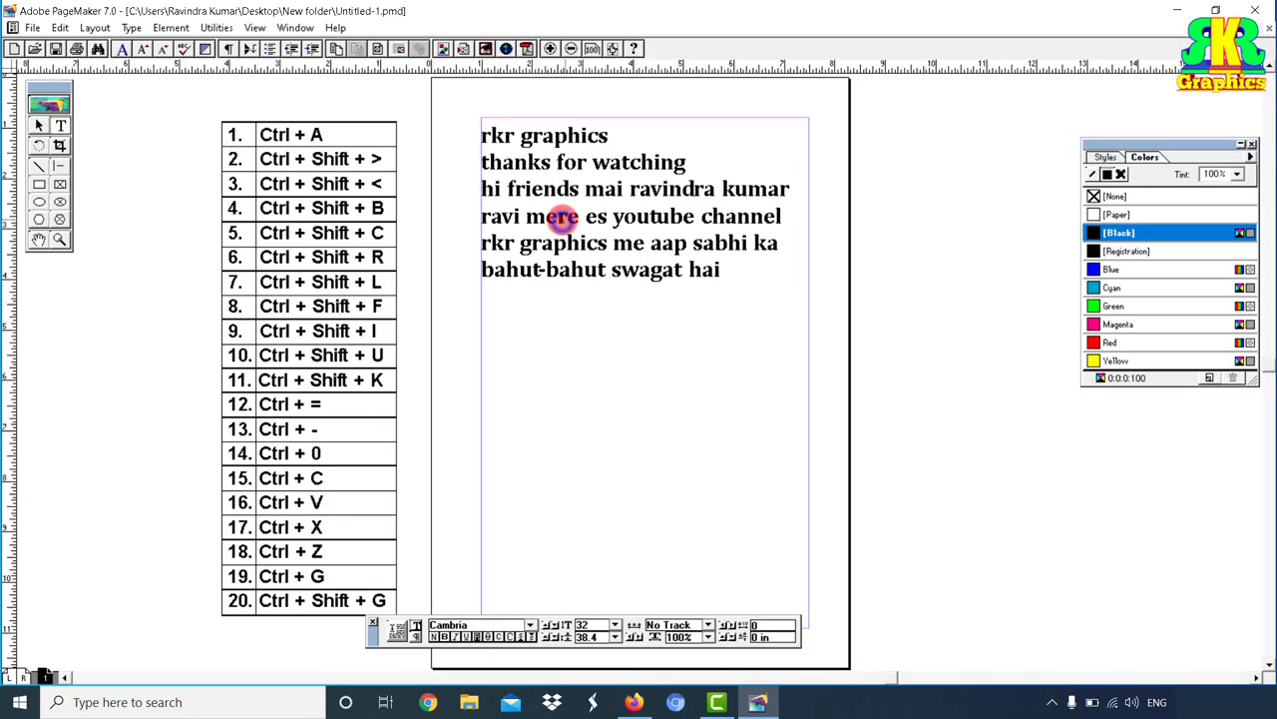
key("ctrl+a")
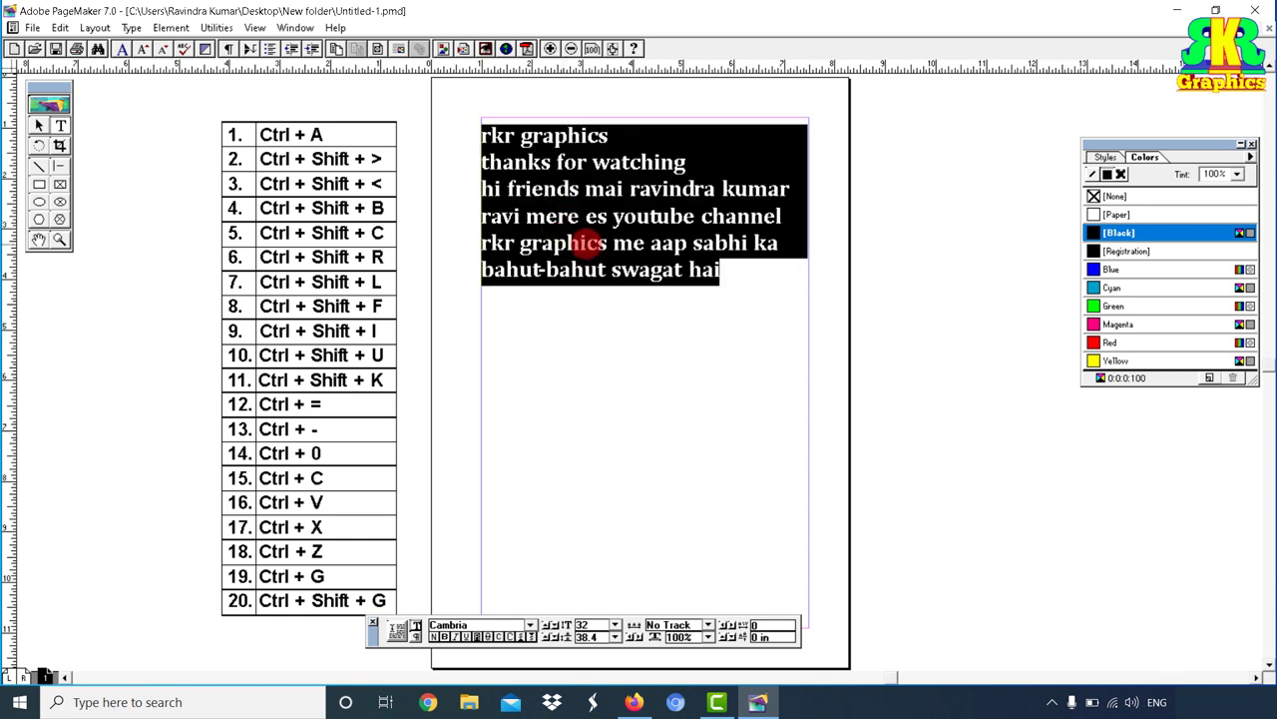
left_click(583, 243)
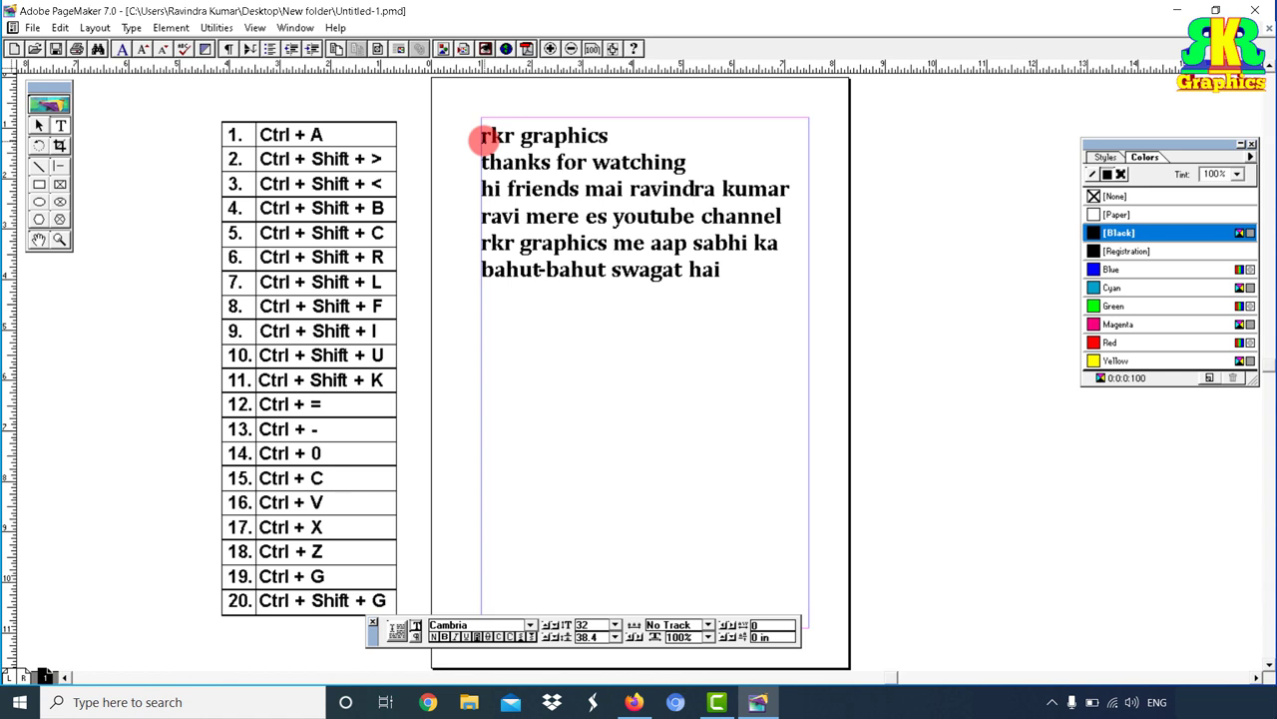
left_click_drag(481, 138, 603, 134)
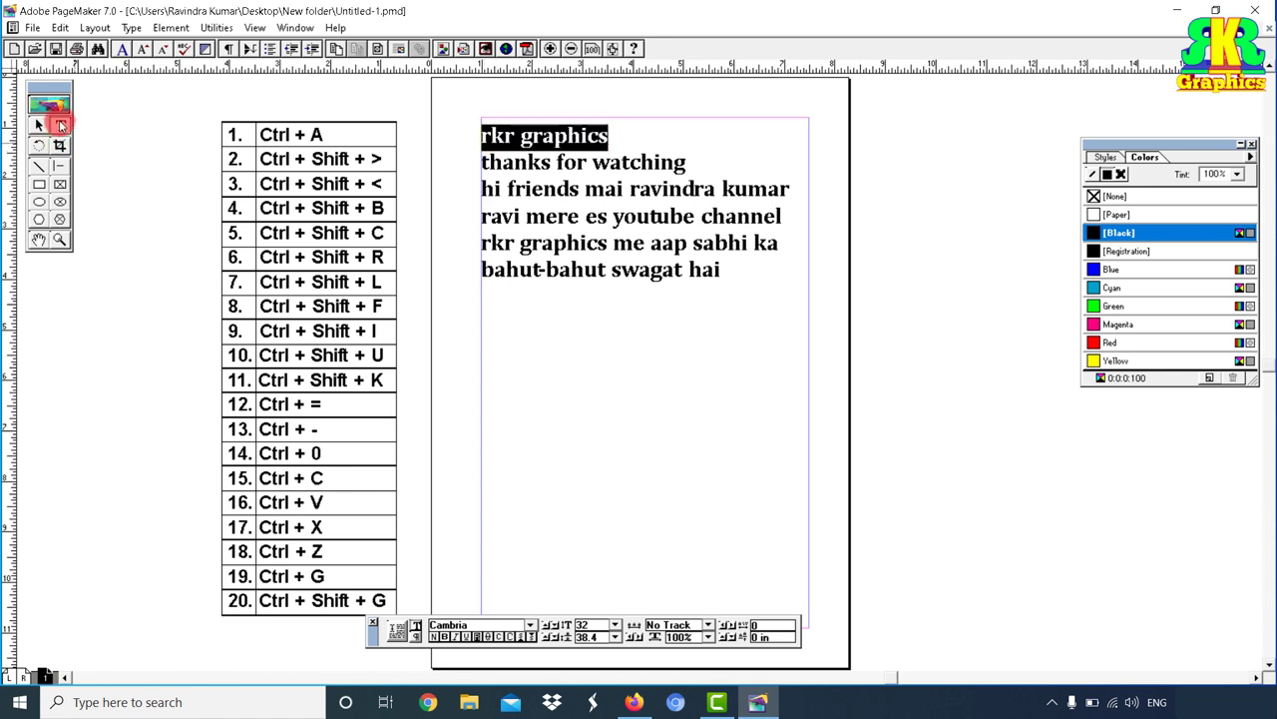
left_click(60, 125)
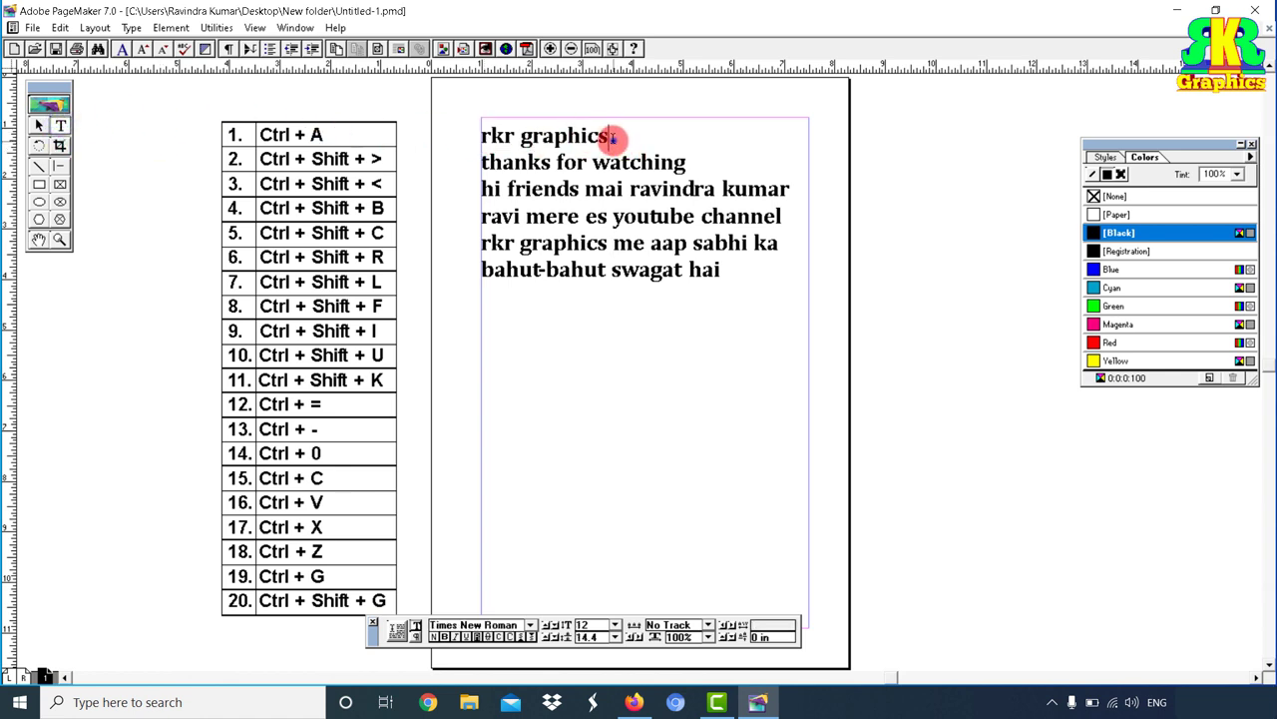
left_click_drag(612, 140, 486, 136)
key("ctrl+c")
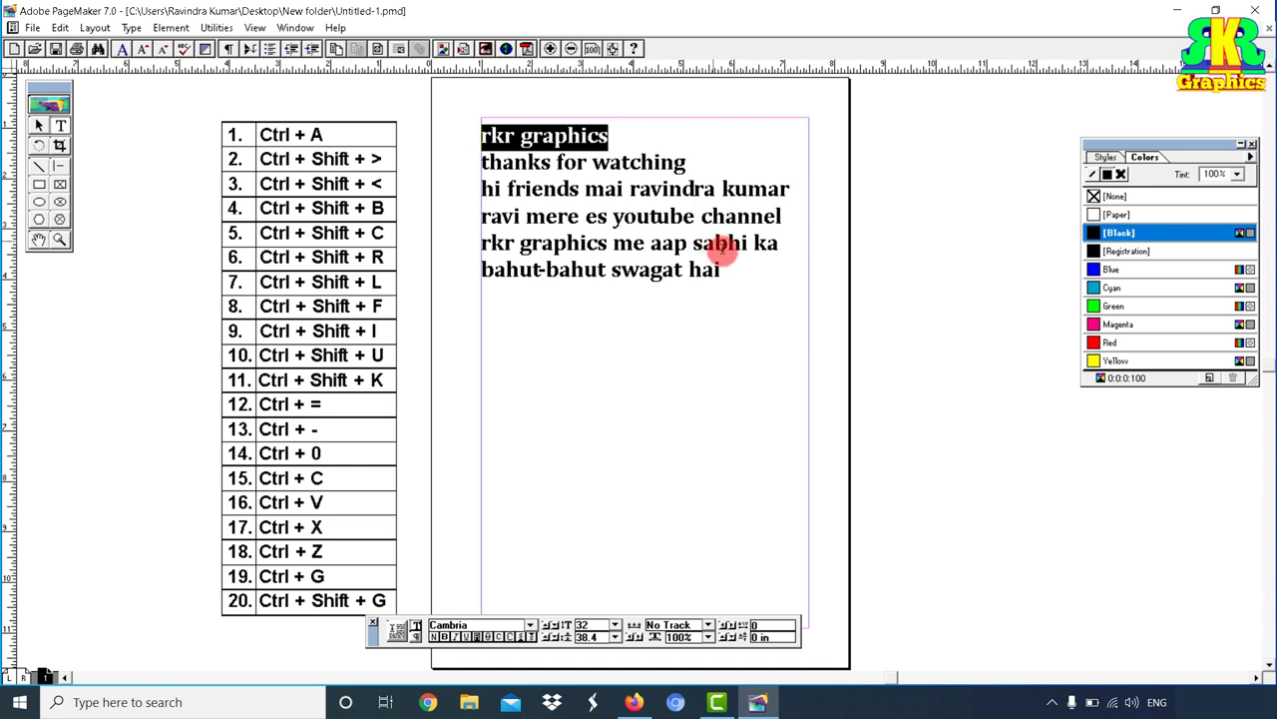
left_click(482, 392)
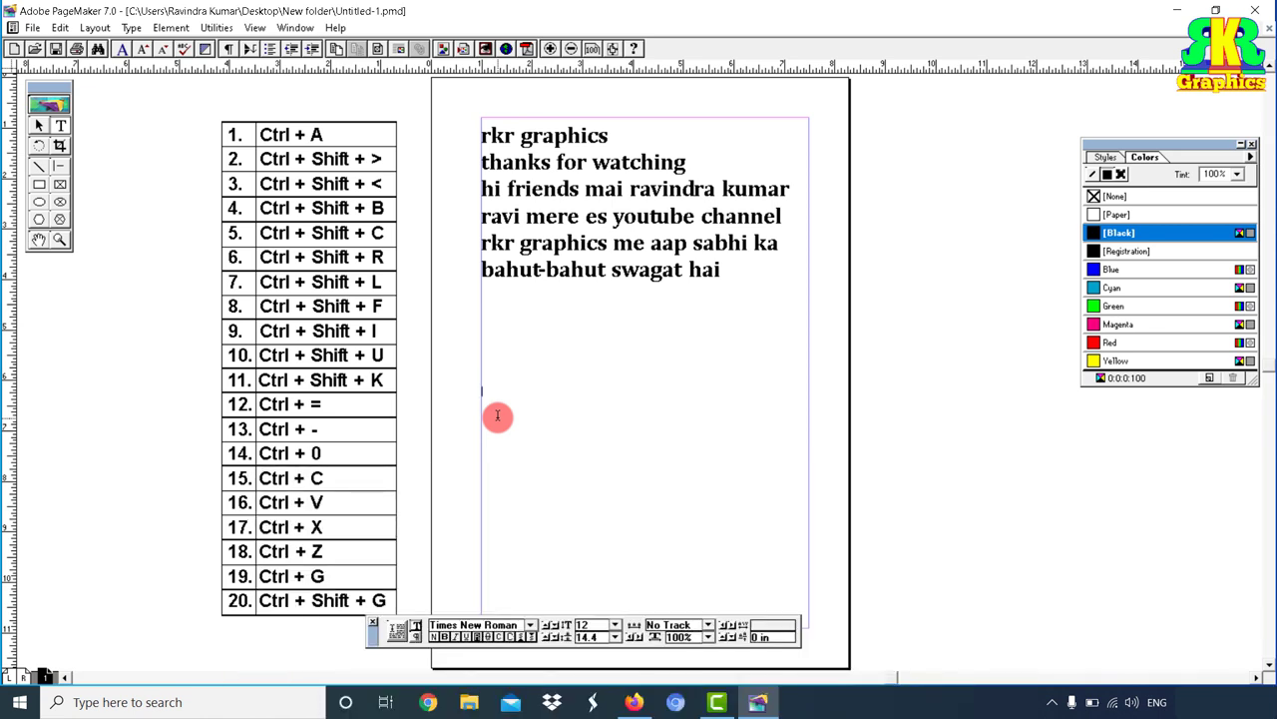
- Paste the copied 'rkr graphics' line below the welcome paragraph and place the cursor in it
key("ctrl+v")
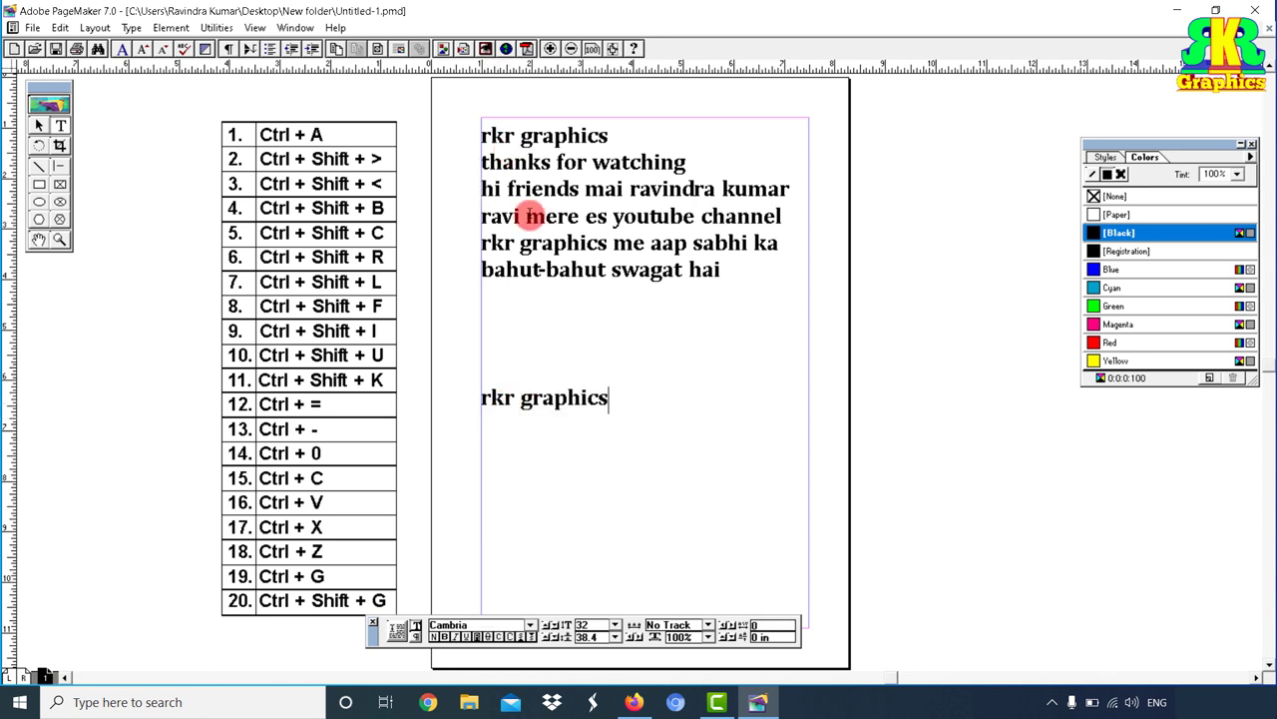
key("Escape")
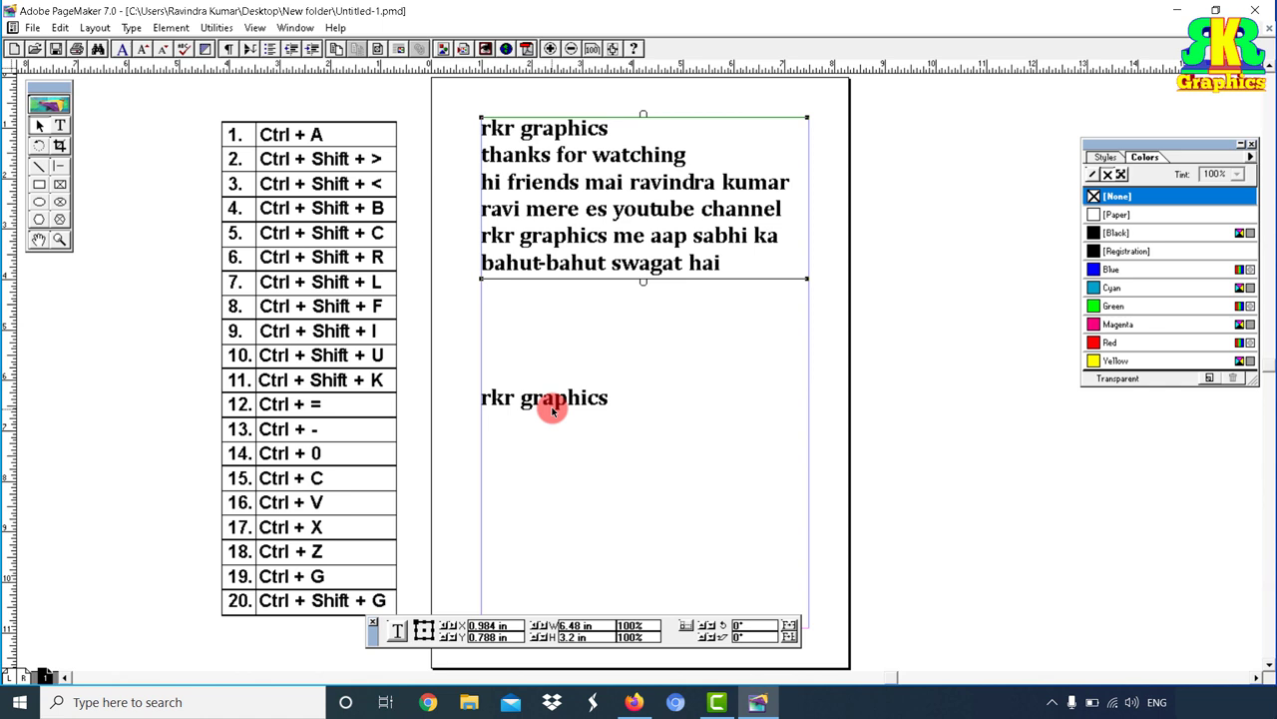
left_click(559, 369)
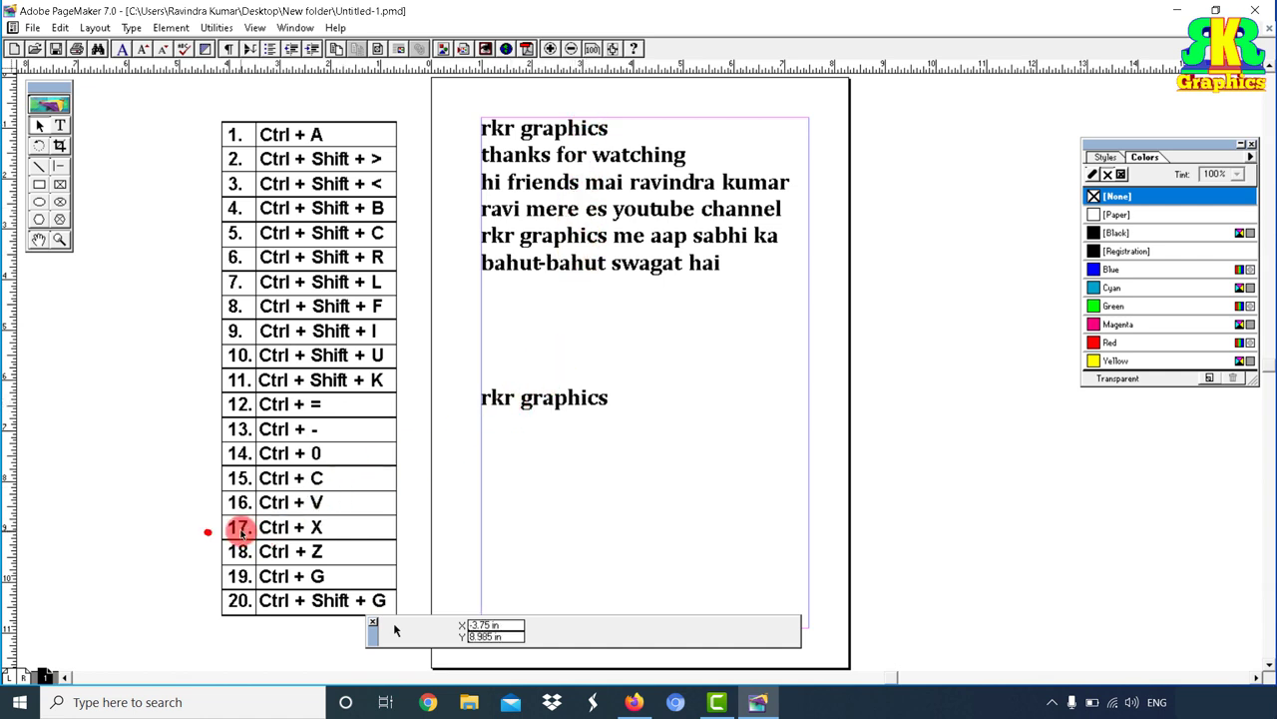
left_click_drag(208, 532, 270, 520)
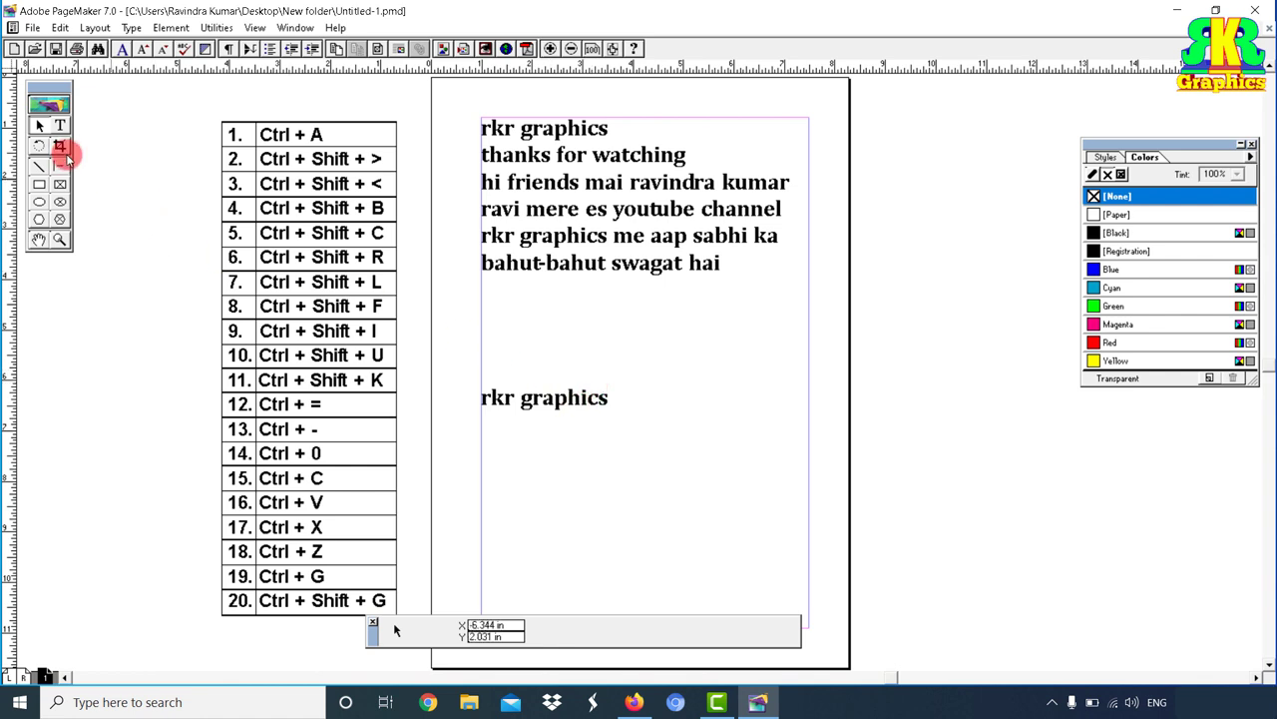
left_click(61, 126)
left_click(540, 398)
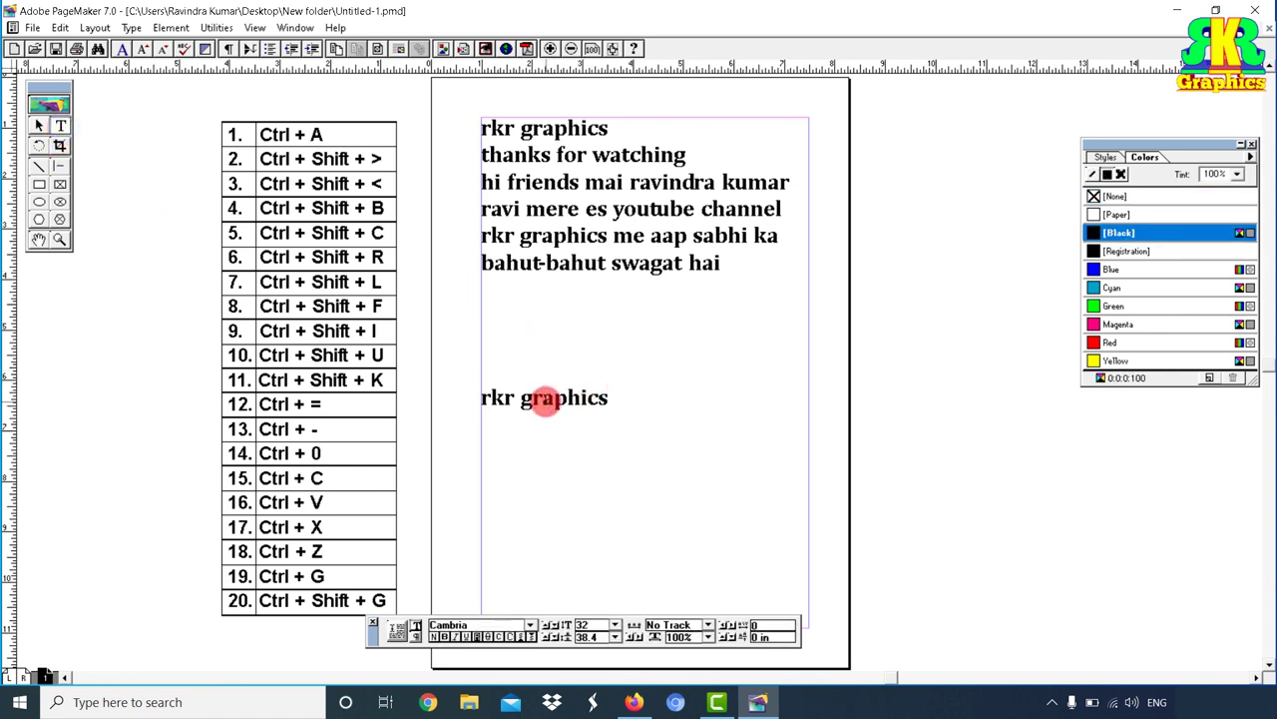
- Cut the pasted 'rkr graphics' line and paste it after the first-line heading
key("ctrl+a")
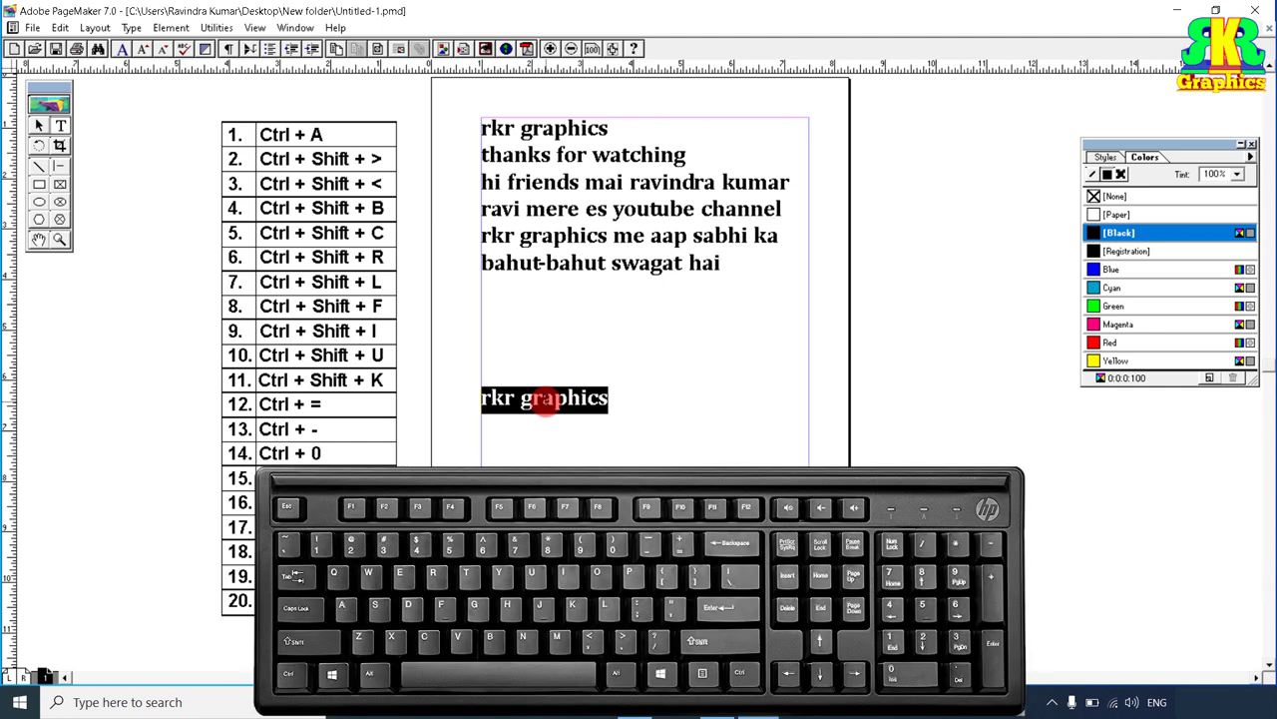
key("ctrl+x")
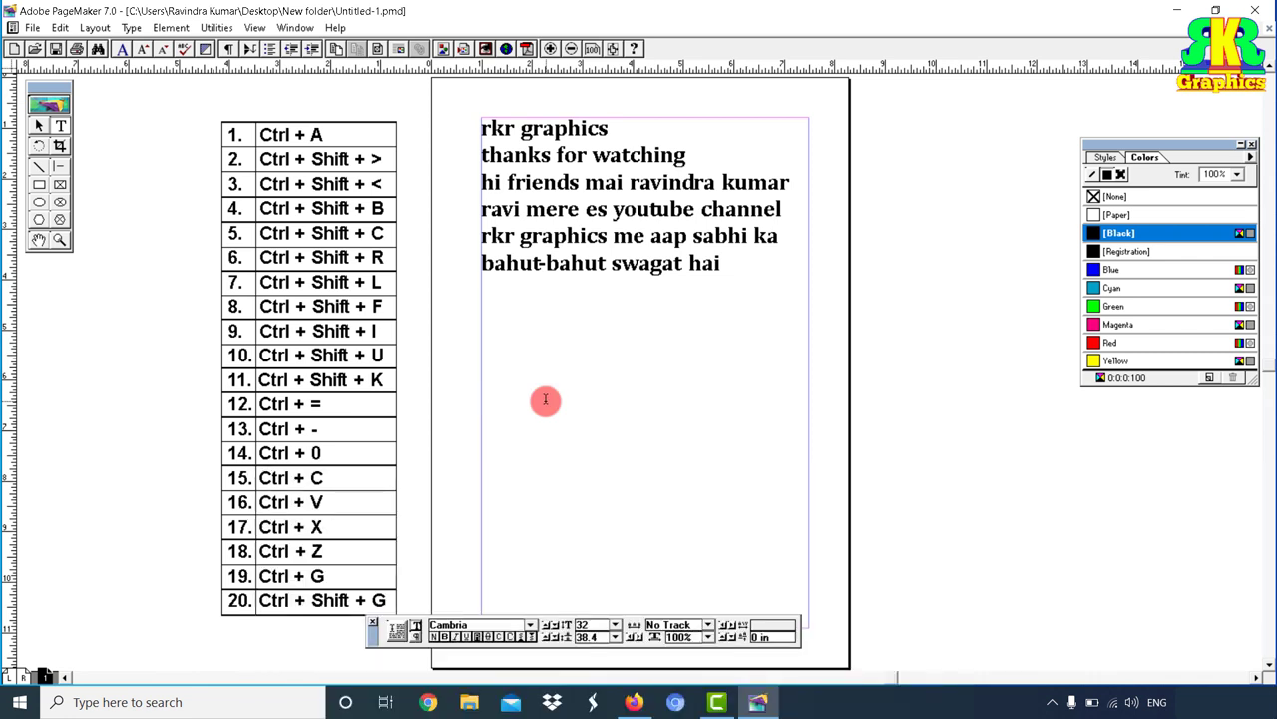
left_click(609, 127)
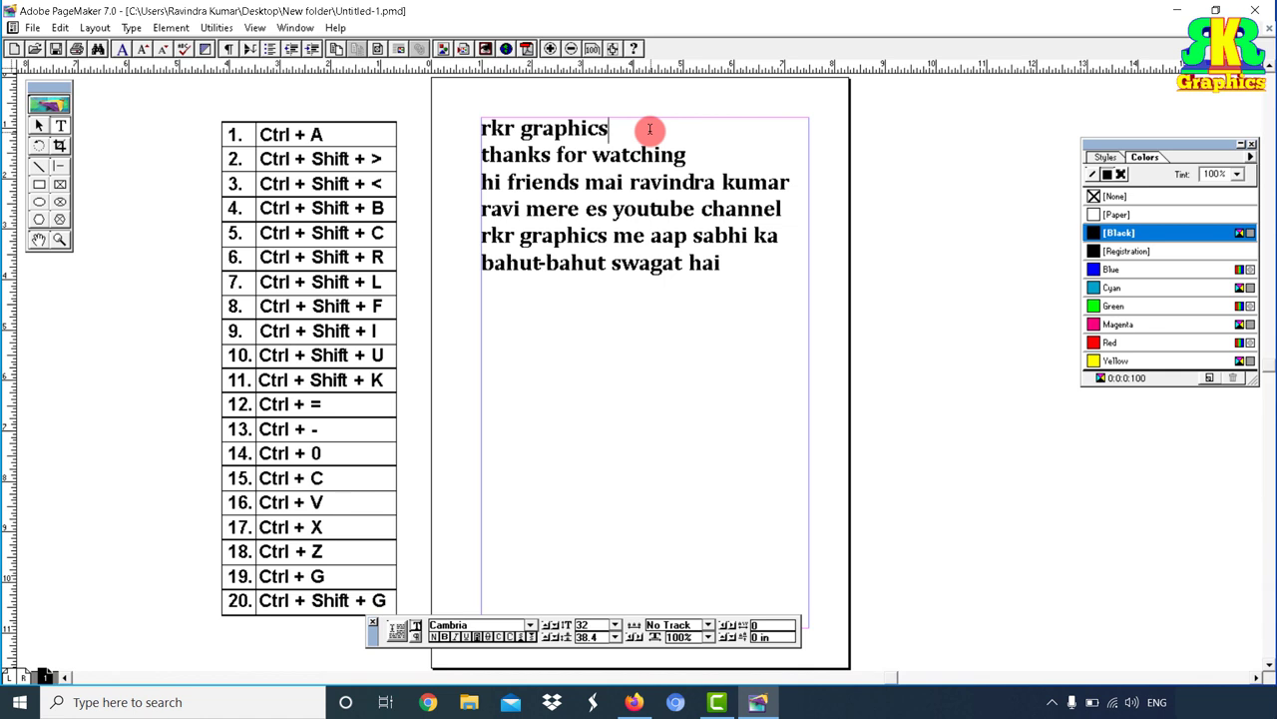
key("ctrl+v")
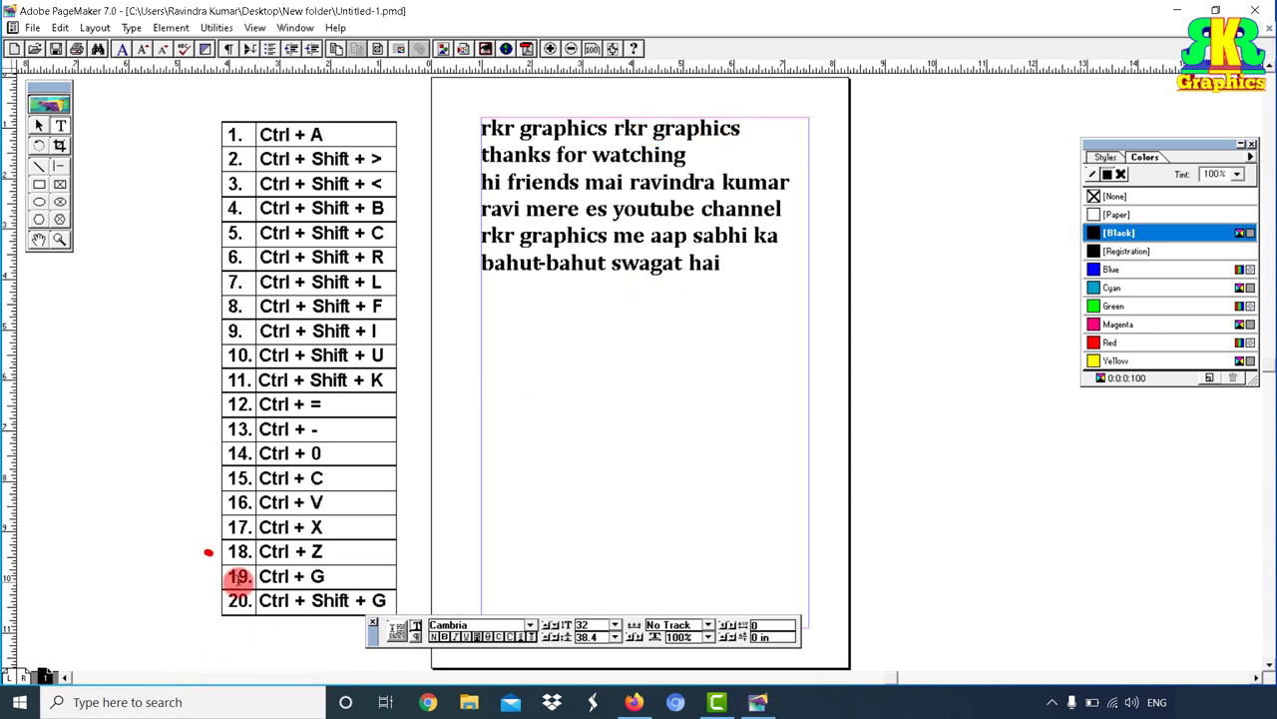
- Undo the paste after the heading and paste 'rkr graphics' lower on the page instead
left_click_drag(205, 551, 264, 539)
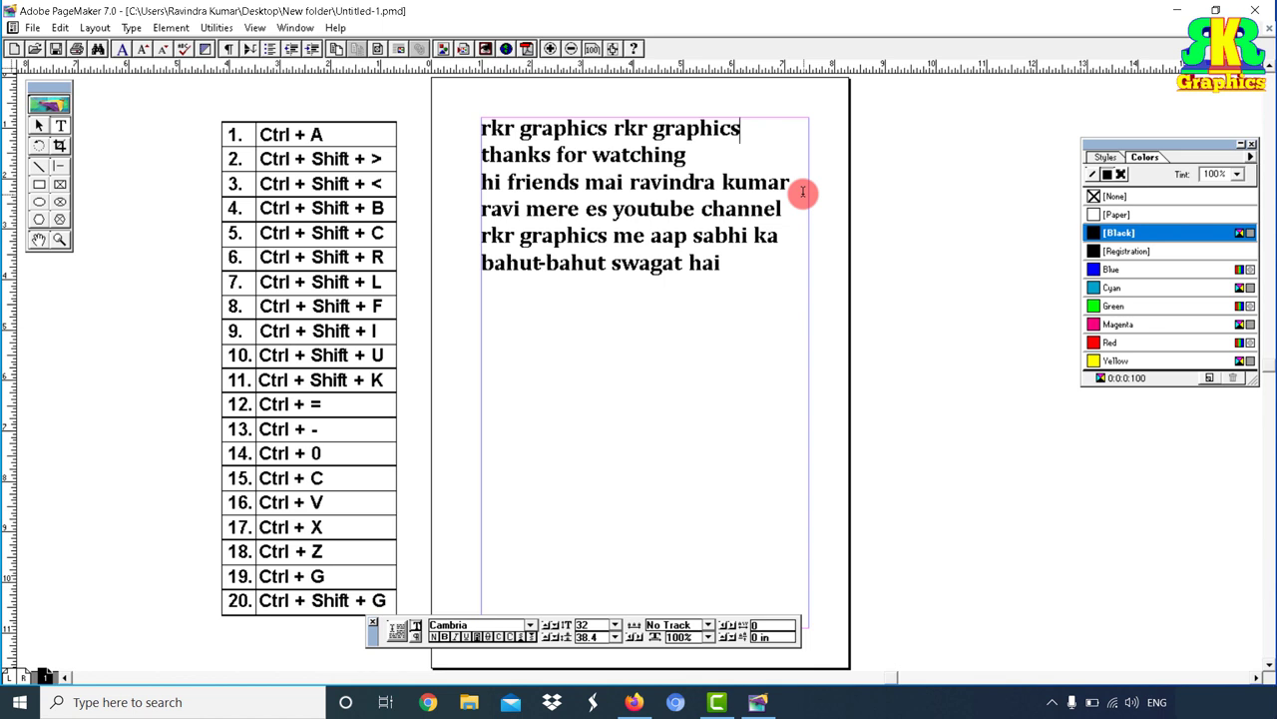
key("ctrl+z")
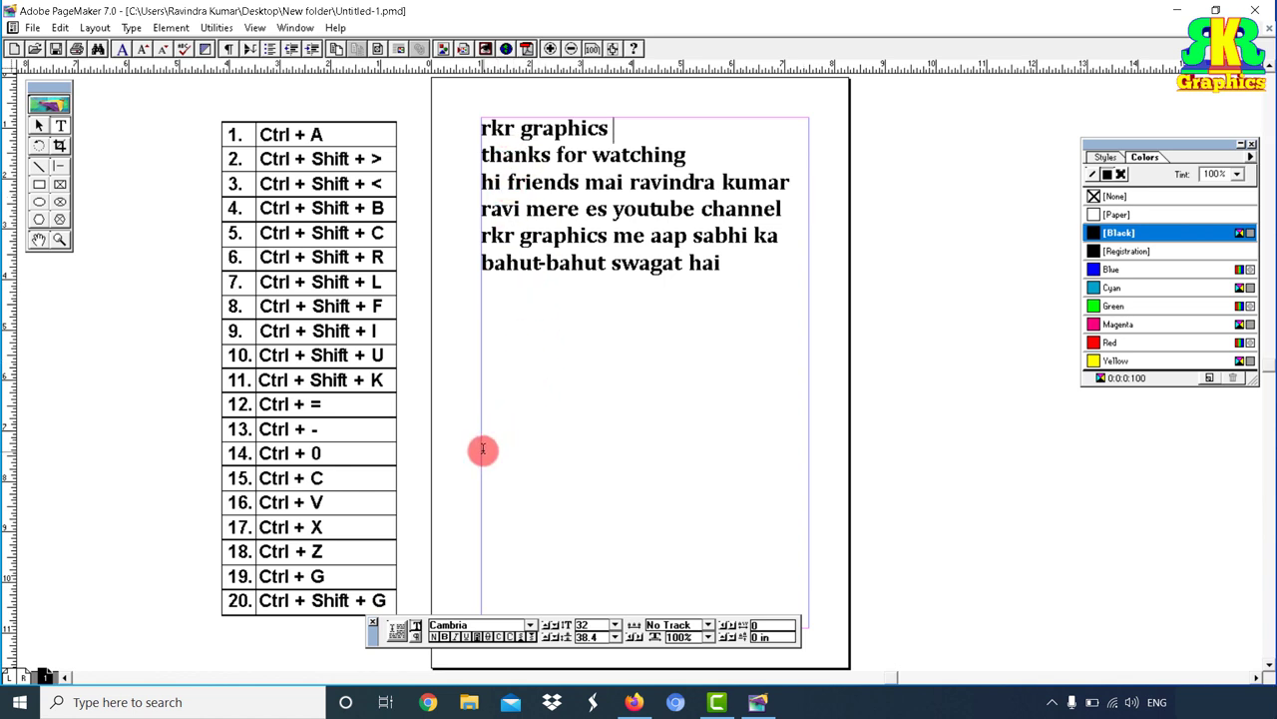
left_click(483, 451)
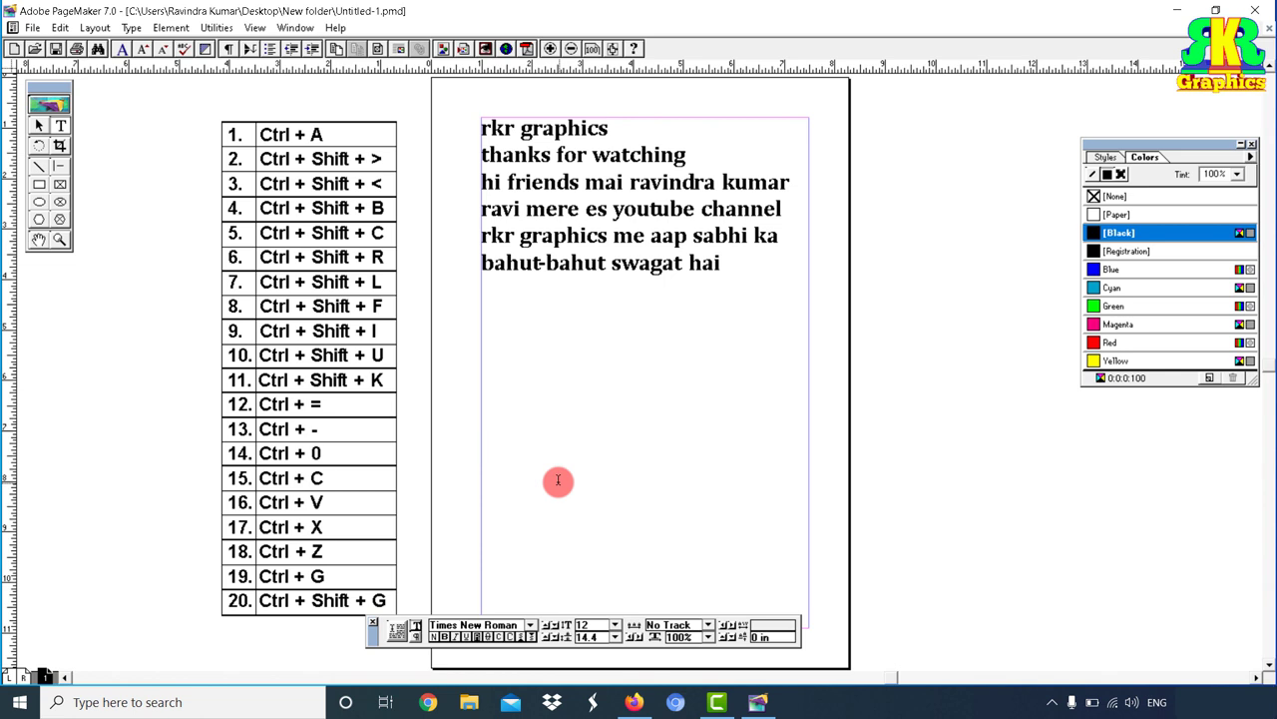
key("ctrl+v")
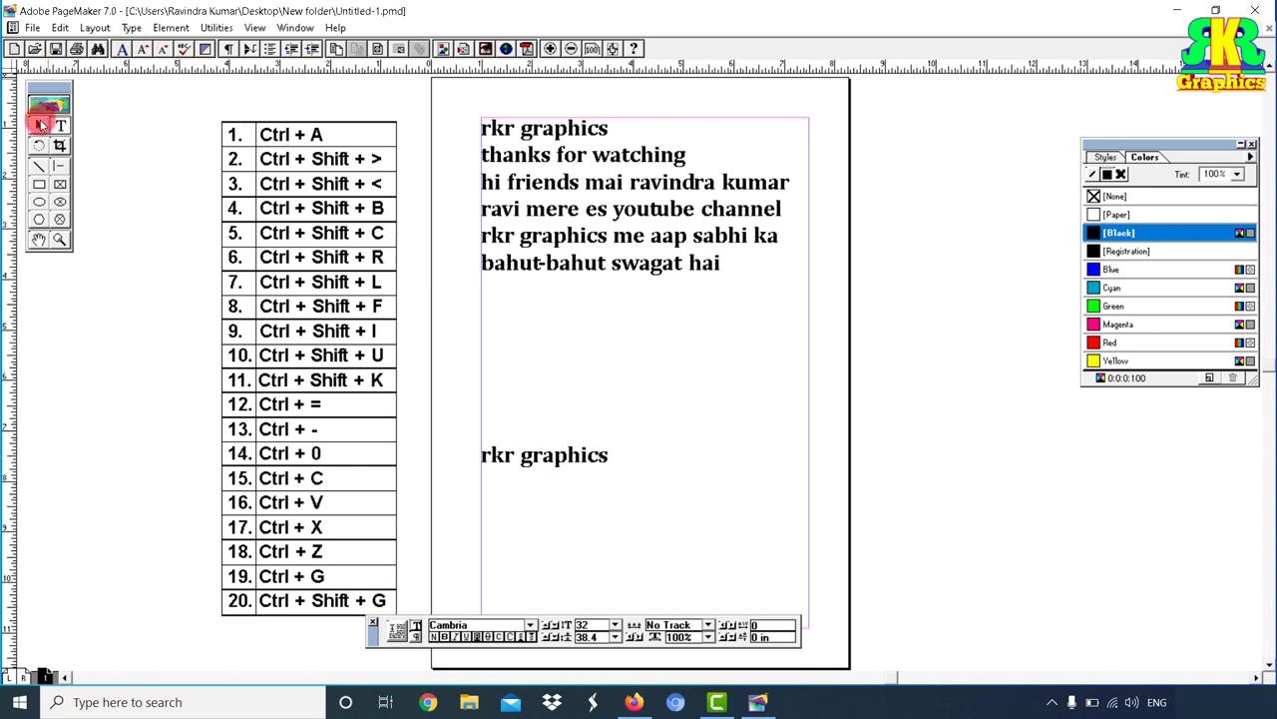
- Drag the lower 'rkr graphics' block up beneath the welcome paragraph, nudging the welcome block slightly left
left_click(42, 123)
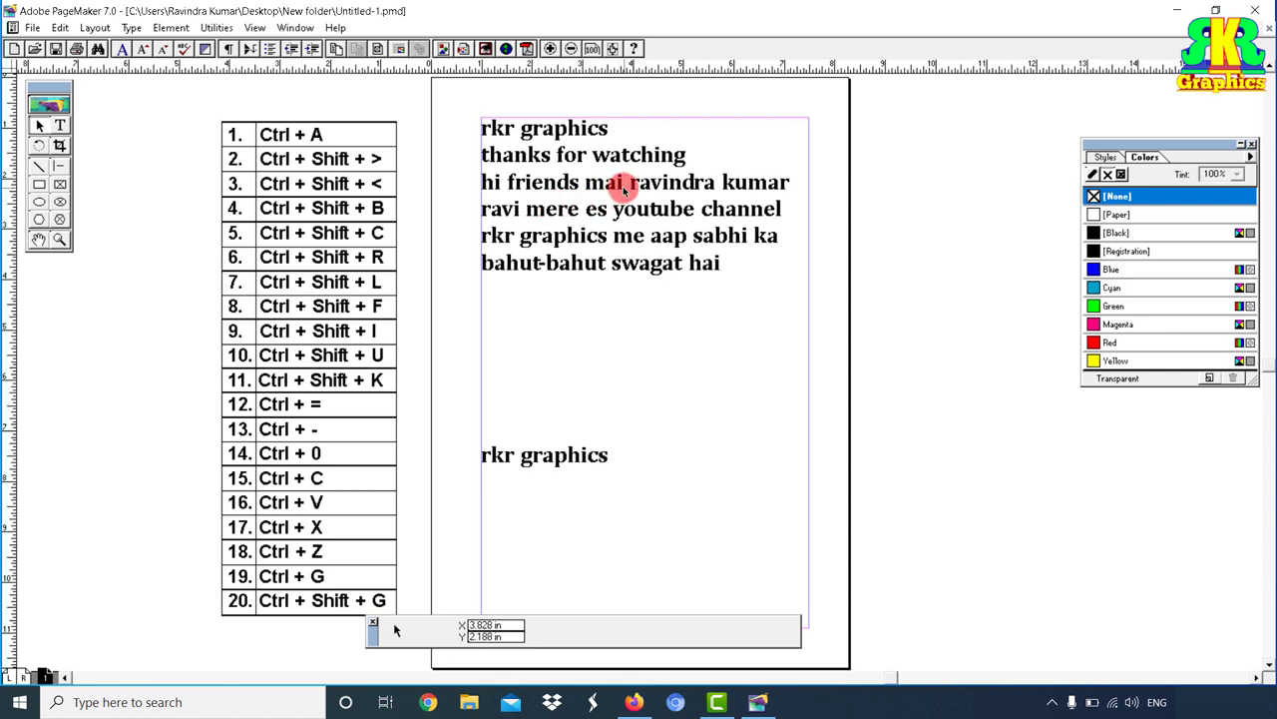
mouse_move(605, 184)
left_mouse_down()
mouse_move(621, 200)
mouse_move(606, 187)
left_mouse_up()
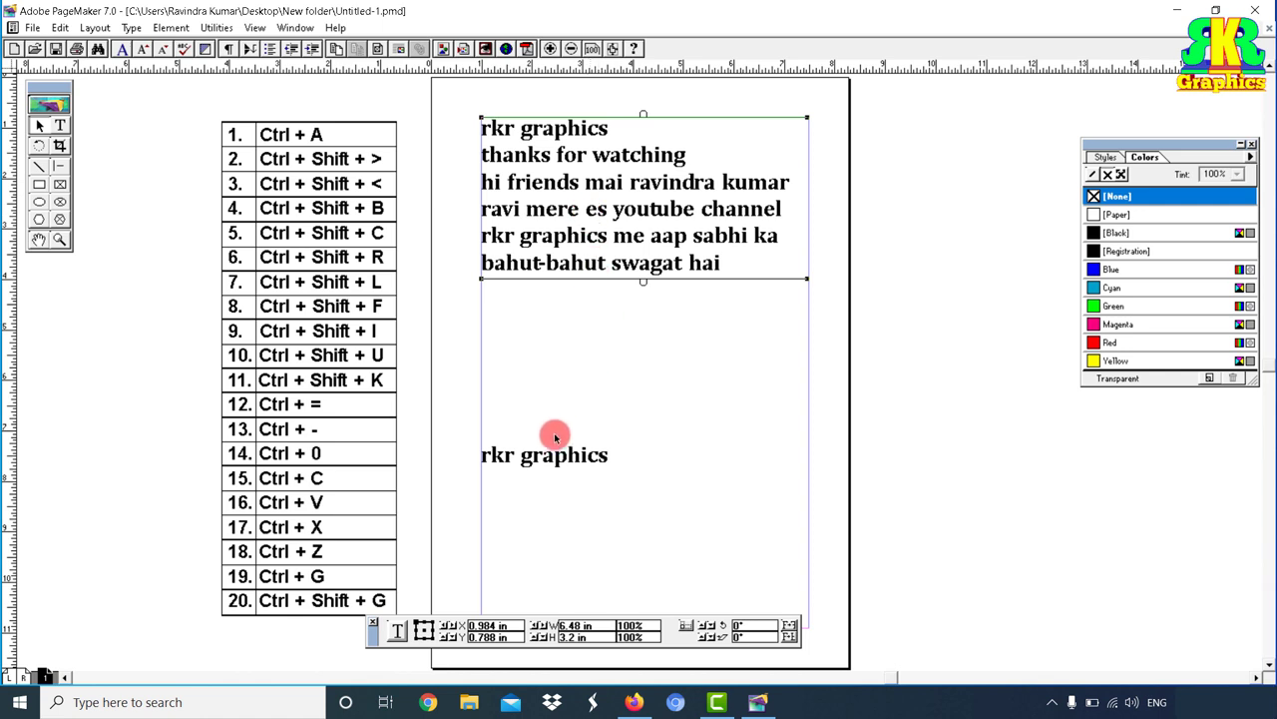
left_click_drag(554, 451, 566, 419)
left_click(323, 263)
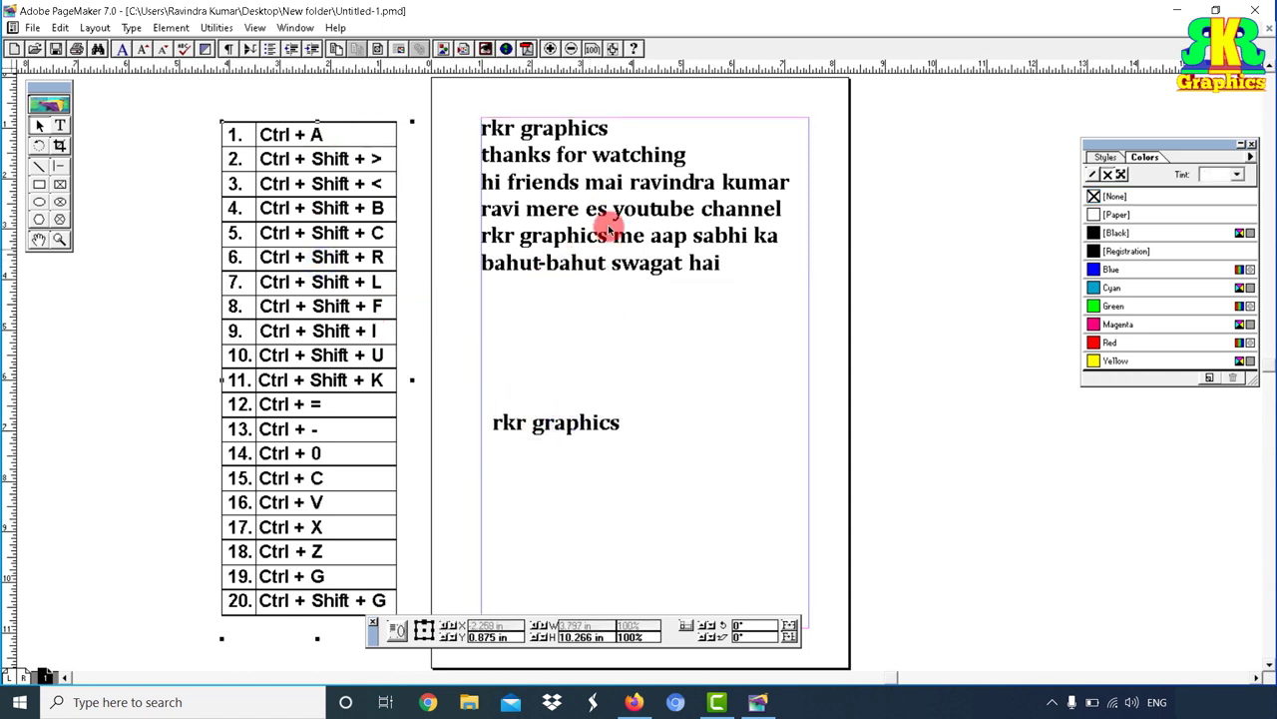
left_click(564, 156)
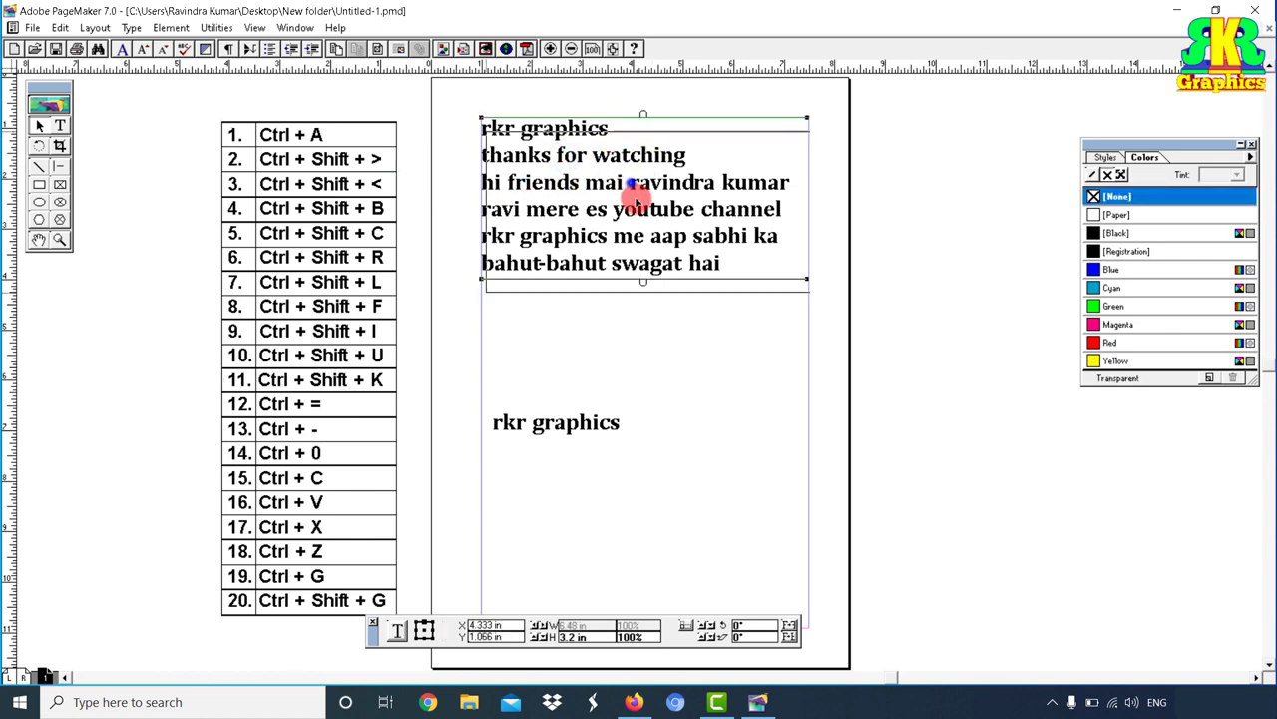
left_click_drag(633, 192, 627, 192)
left_click_drag(558, 415, 551, 436)
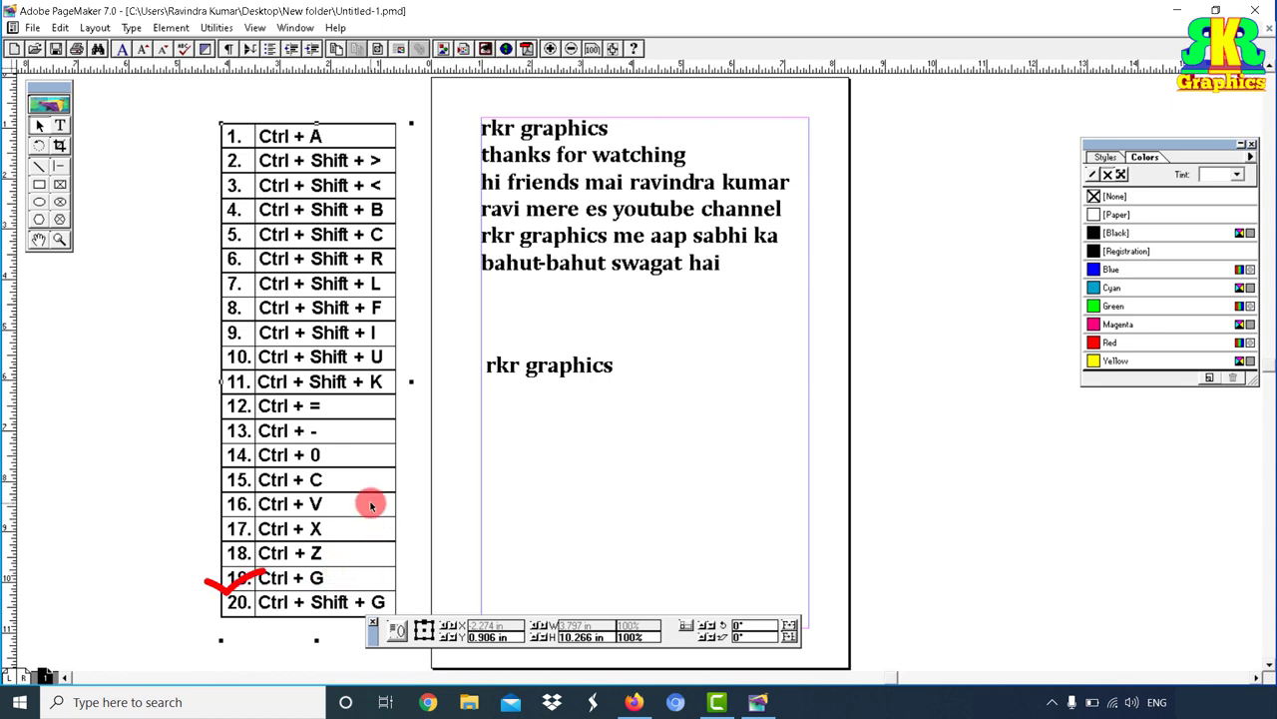
- Group the shortcut table with both text blocks and move the group, then return it
key("ctrl+a")
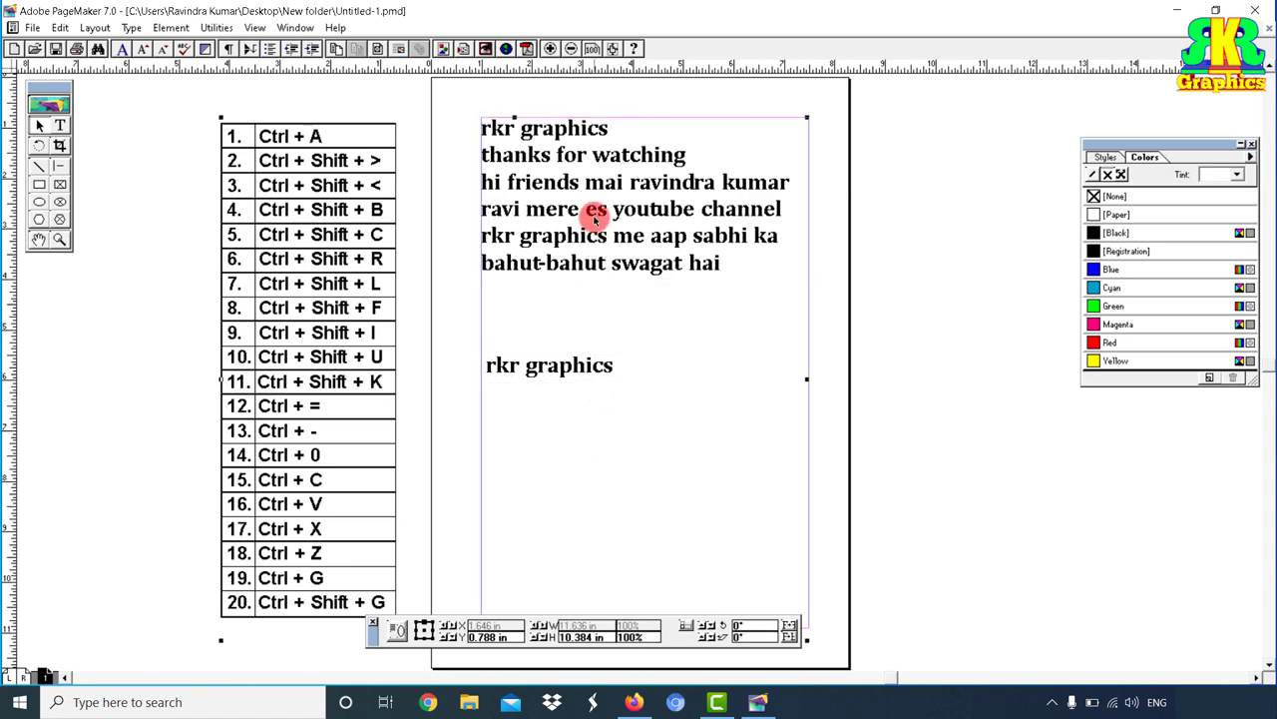
key("ctrl+g")
mouse_move(592, 242)
left_mouse_down()
mouse_move(611, 246)
mouse_move(602, 212)
left_mouse_up()
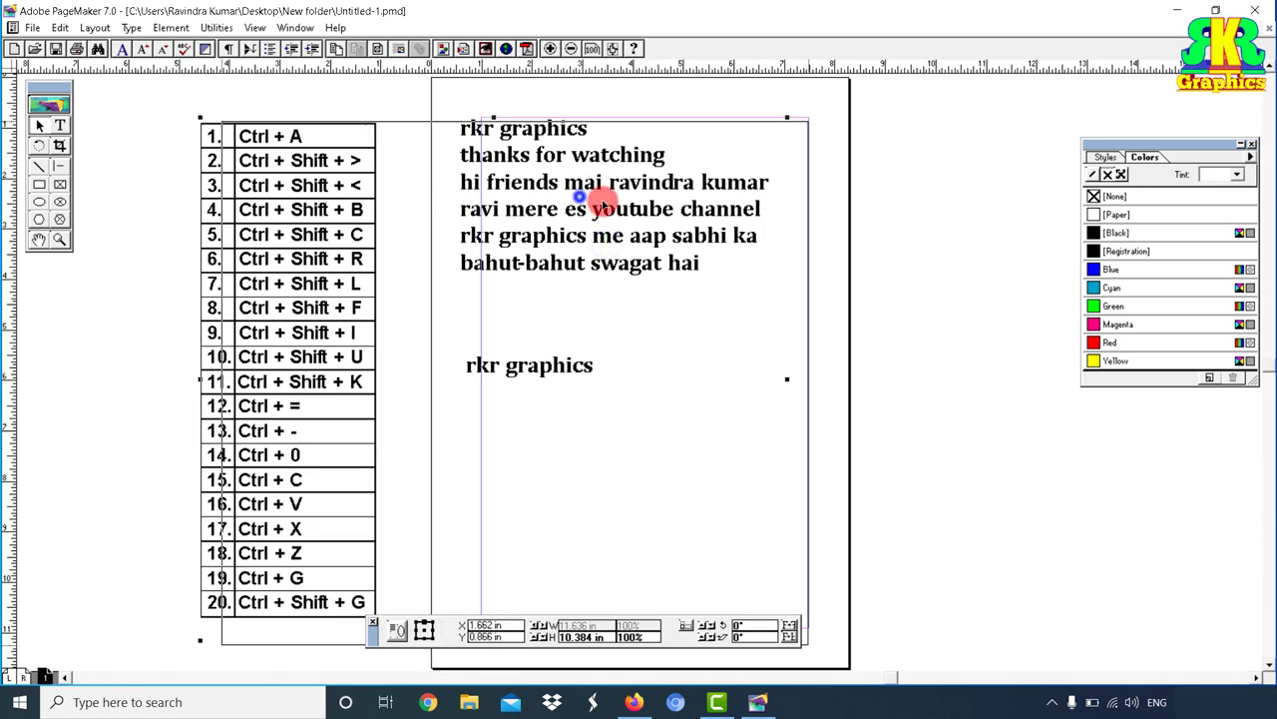
mouse_move(601, 213)
left_mouse_down()
mouse_move(604, 201)
mouse_move(602, 216)
left_mouse_up()
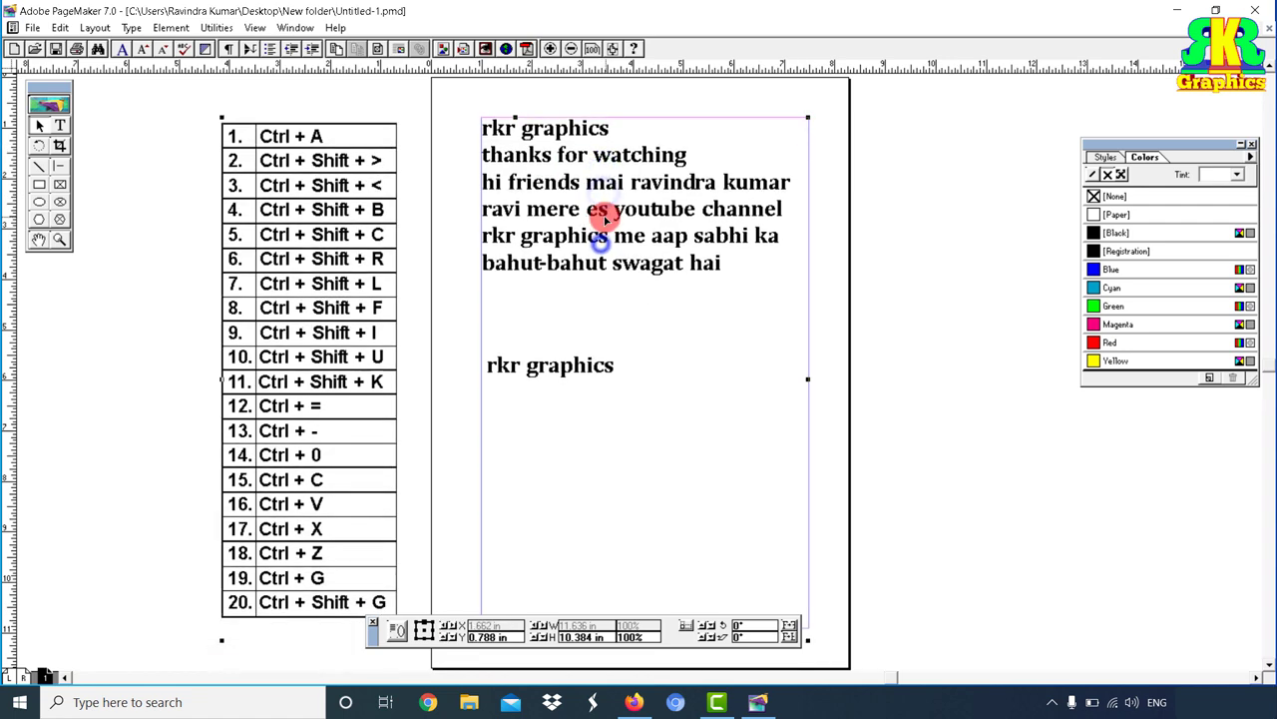
left_click_drag(601, 215, 612, 215)
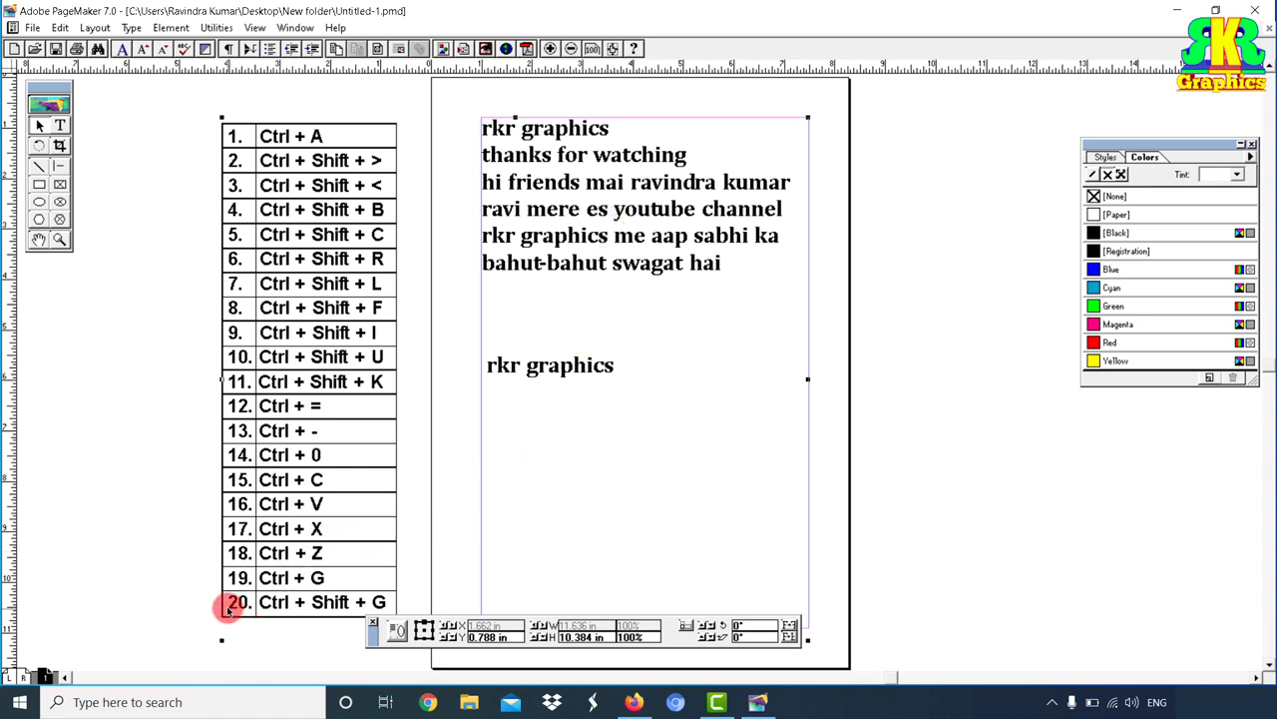
left_click_drag(205, 612, 265, 599)
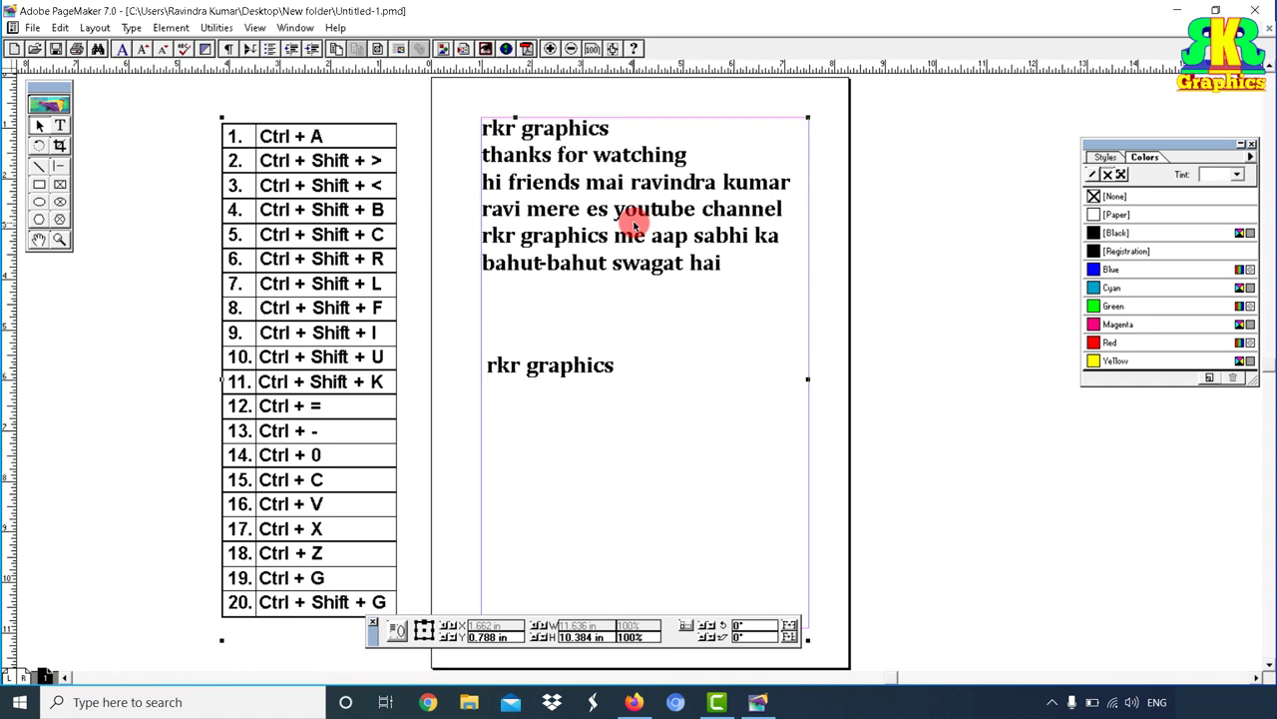
- Ungroup the objects and nudge the shortcut table slightly up and right
key("ctrl+a")
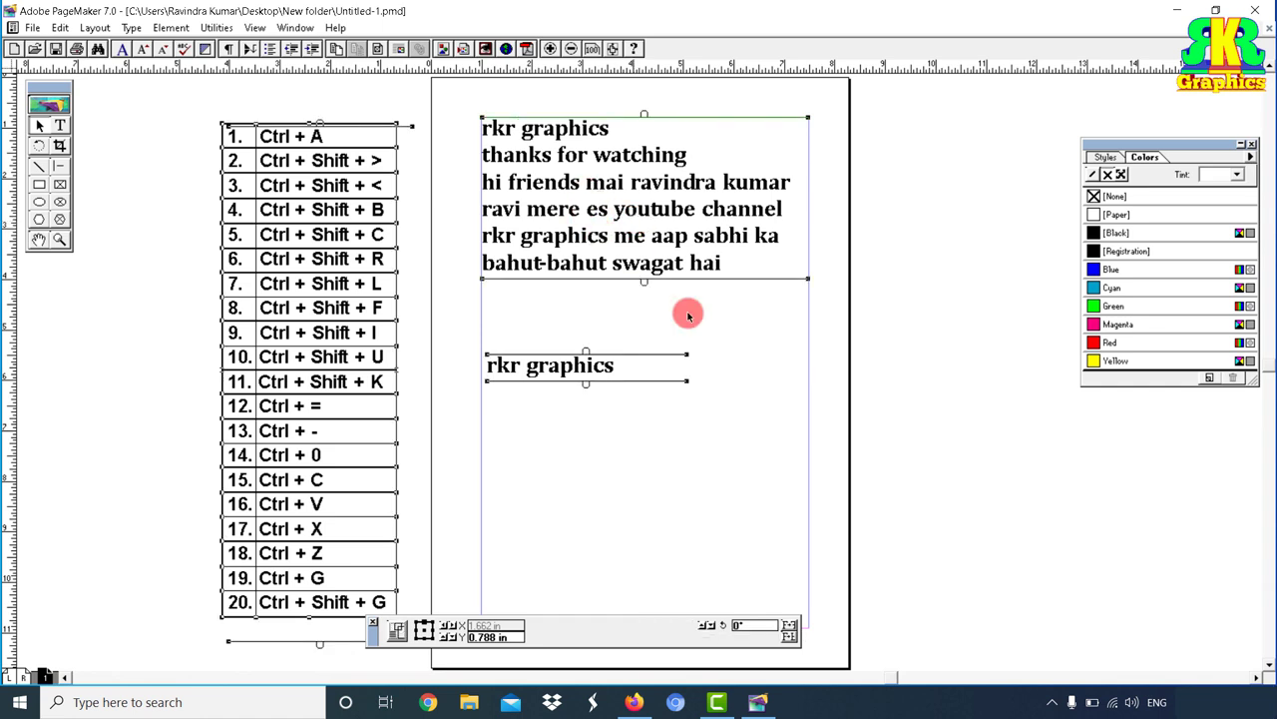
left_click(314, 255)
left_click_drag(313, 251, 333, 249)
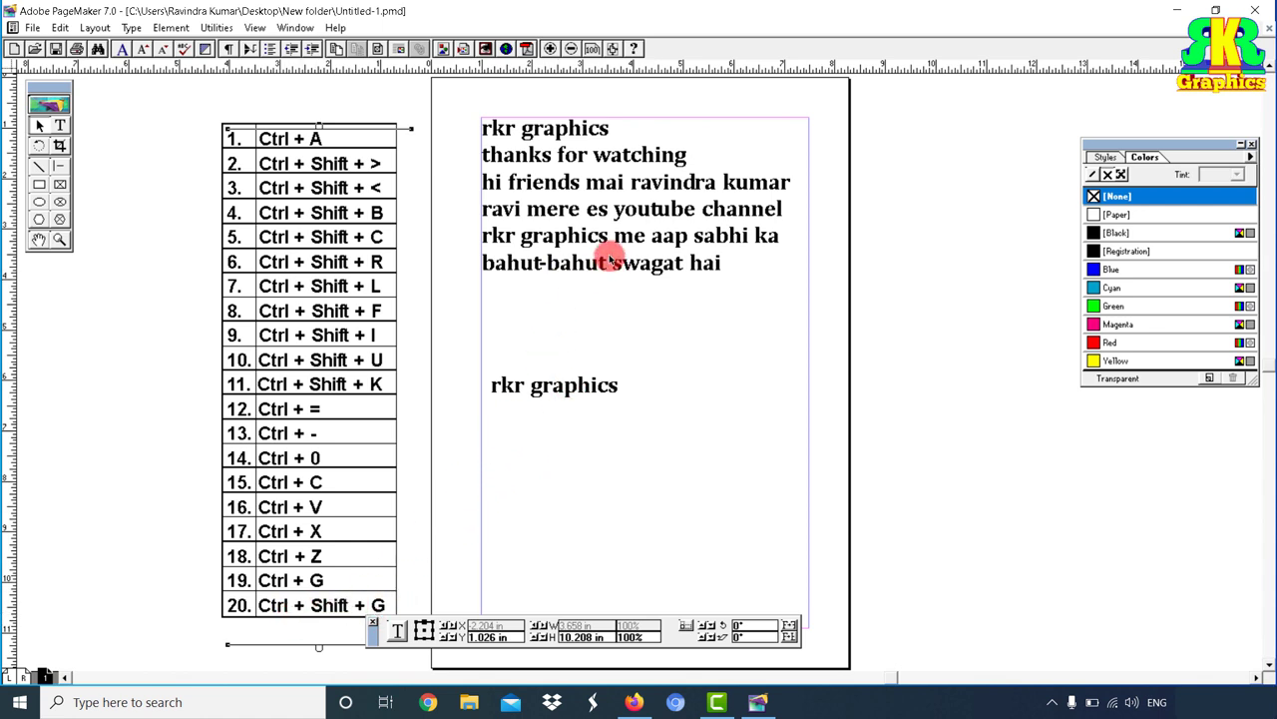
left_click(197, 110)
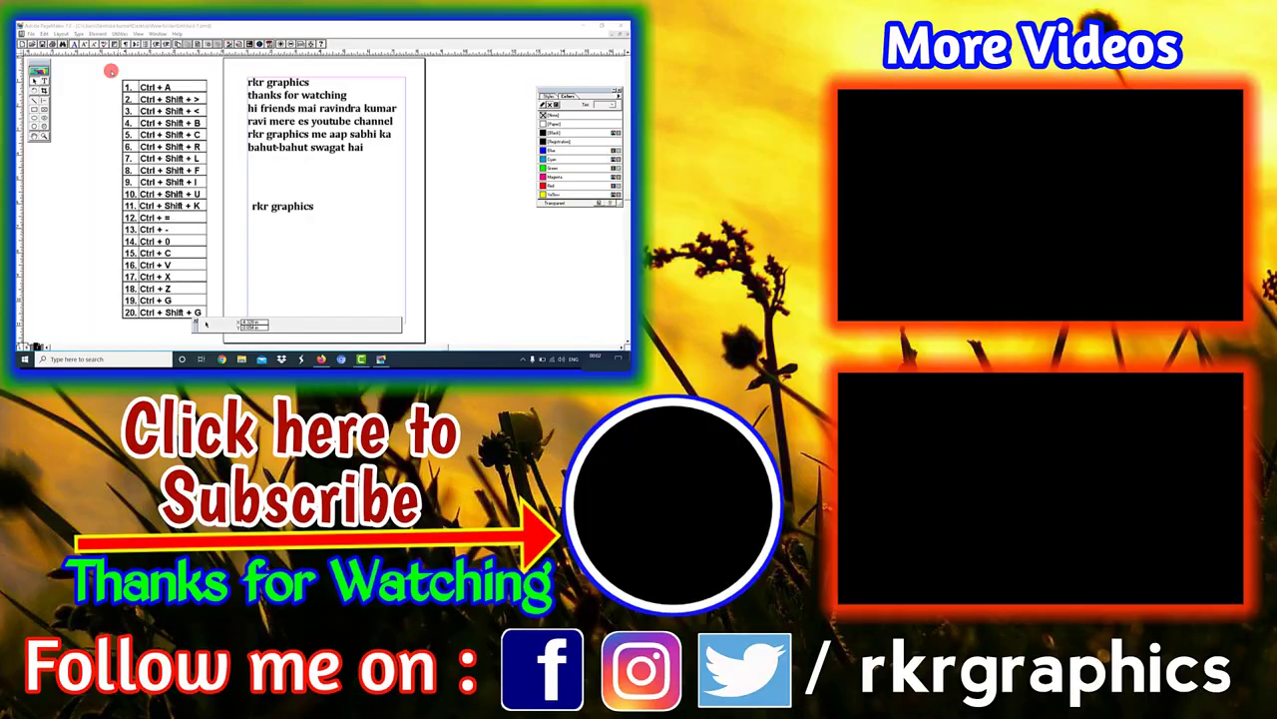